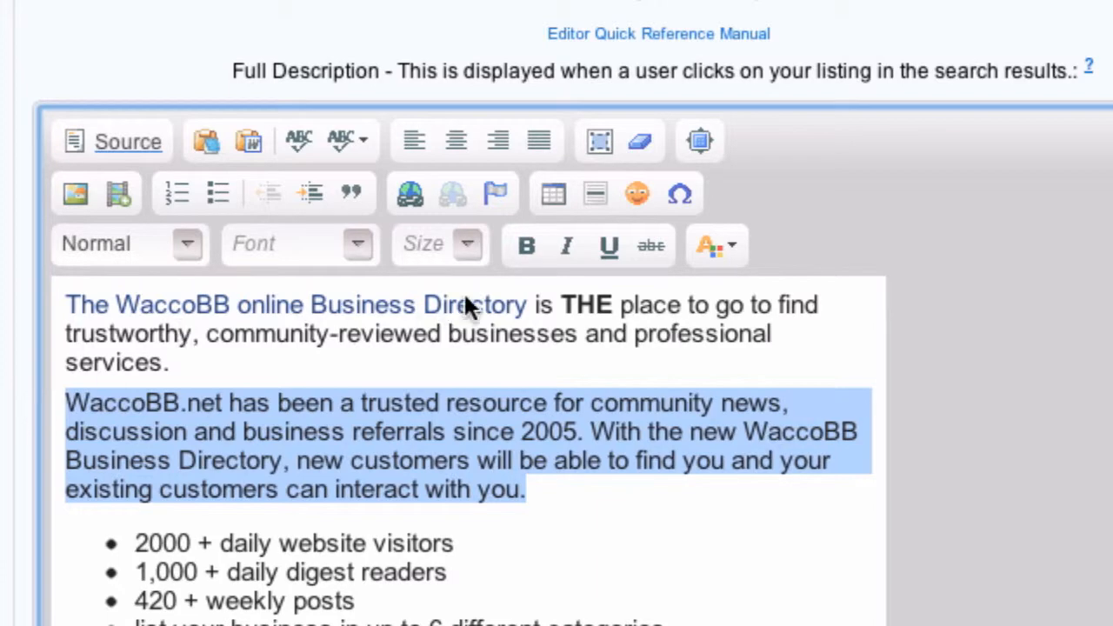
Try bold, italic and underline formatting in turn on the WaccoBB.net paragraph, removing each one again
click(522, 247)
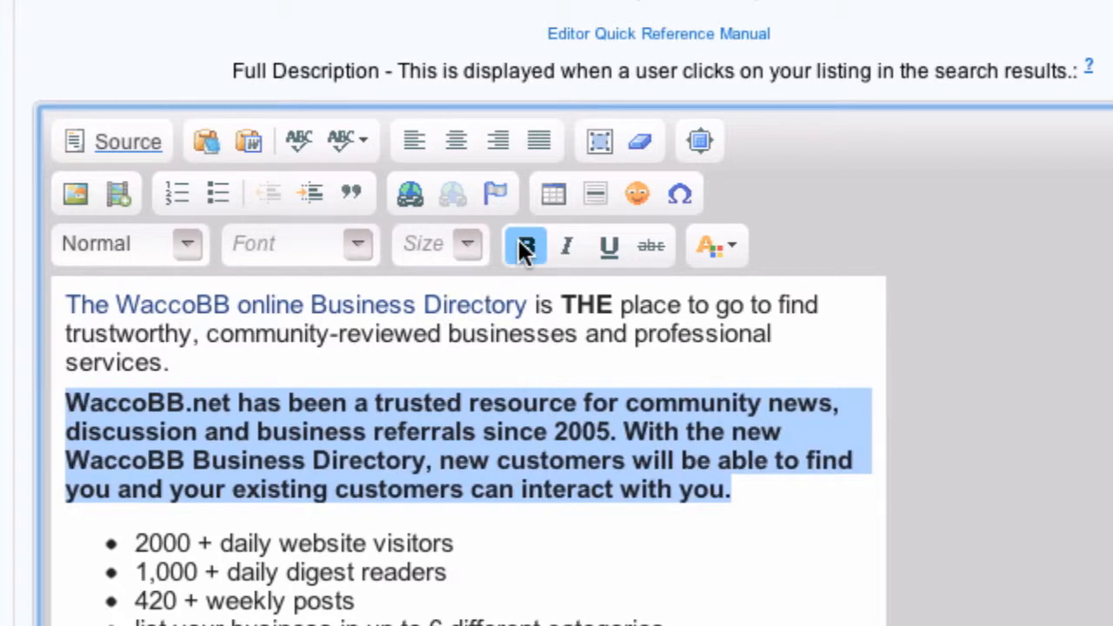
click(523, 248)
click(567, 246)
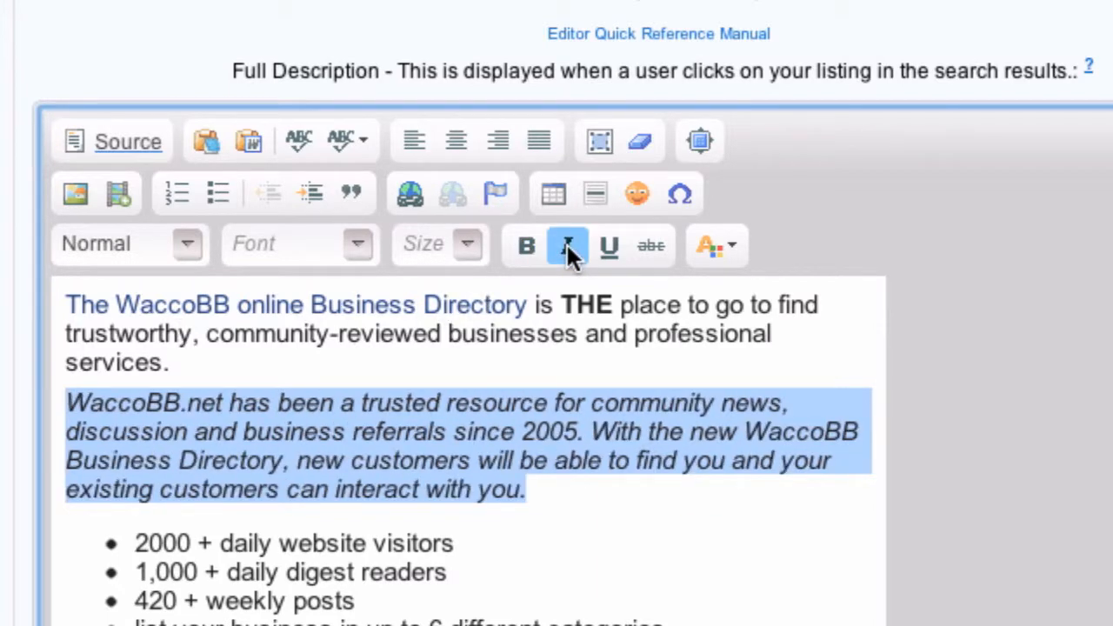
click(567, 246)
click(608, 246)
click(608, 246)
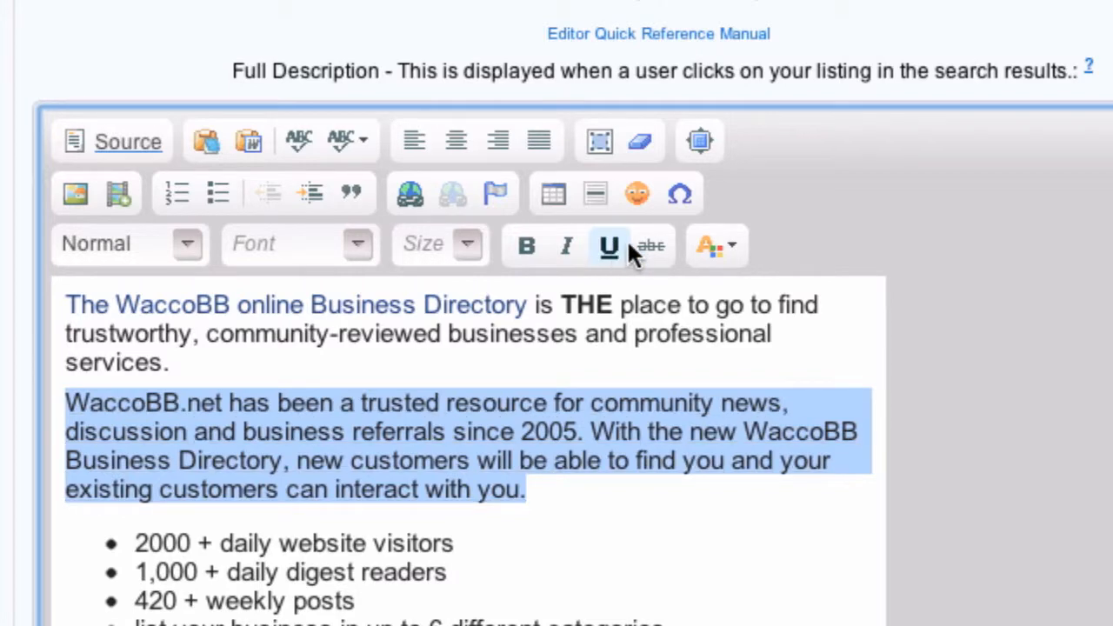
Try red as the text color of the WaccoBB.net paragraph, and return it to Automatic
click(709, 245)
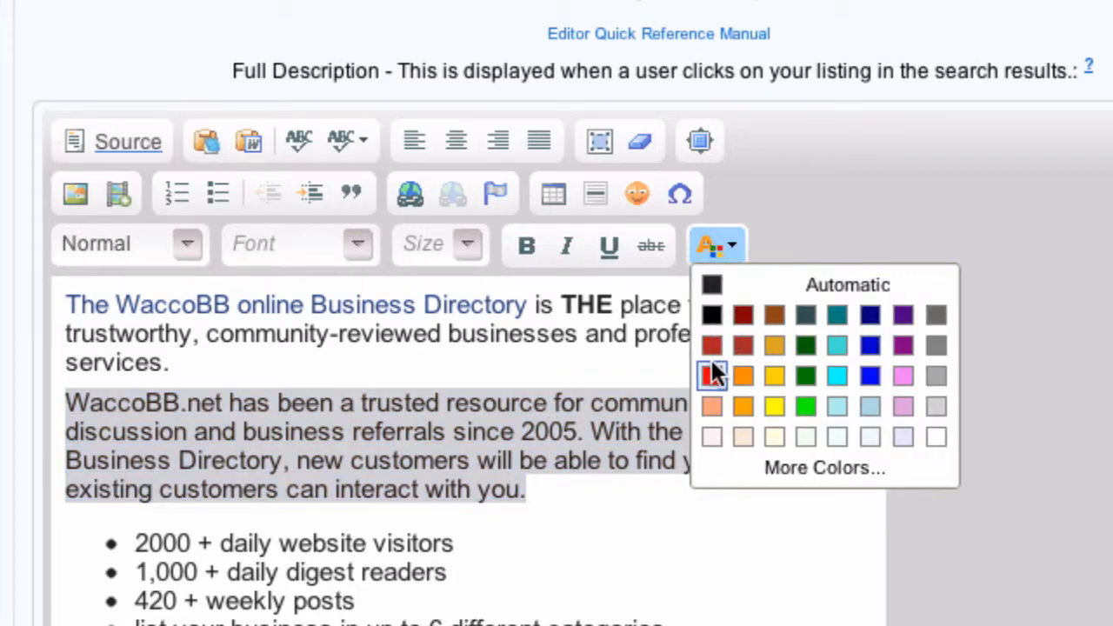
click(711, 366)
click(711, 246)
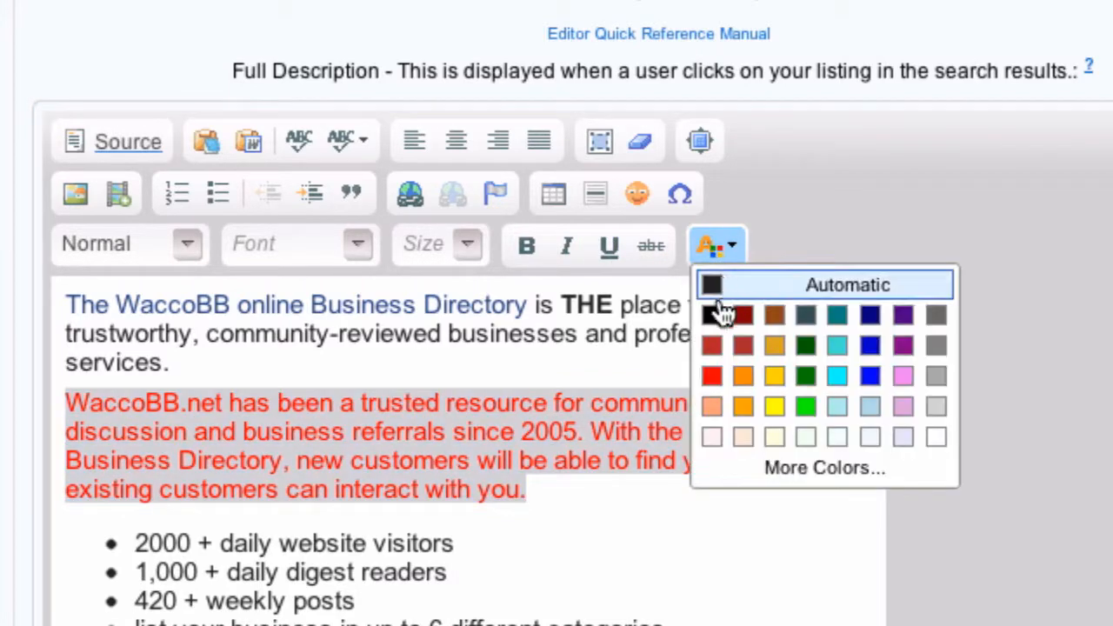
click(712, 291)
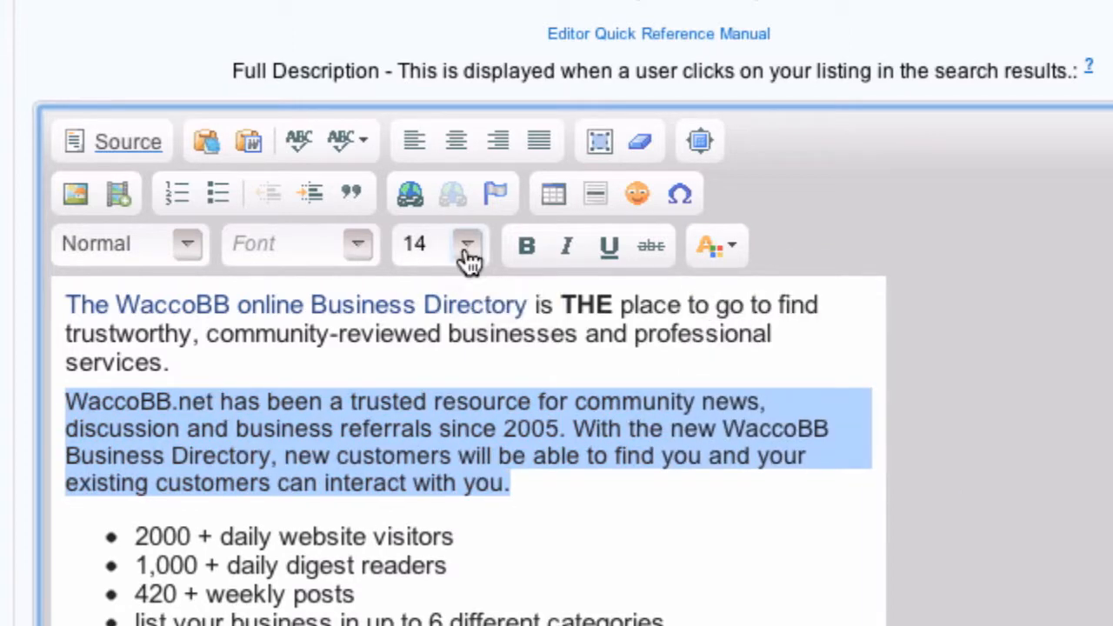
Try font sizes 16 and 22 on the WaccoBB.net paragraph, and set its size to 14
click(468, 253)
click(449, 388)
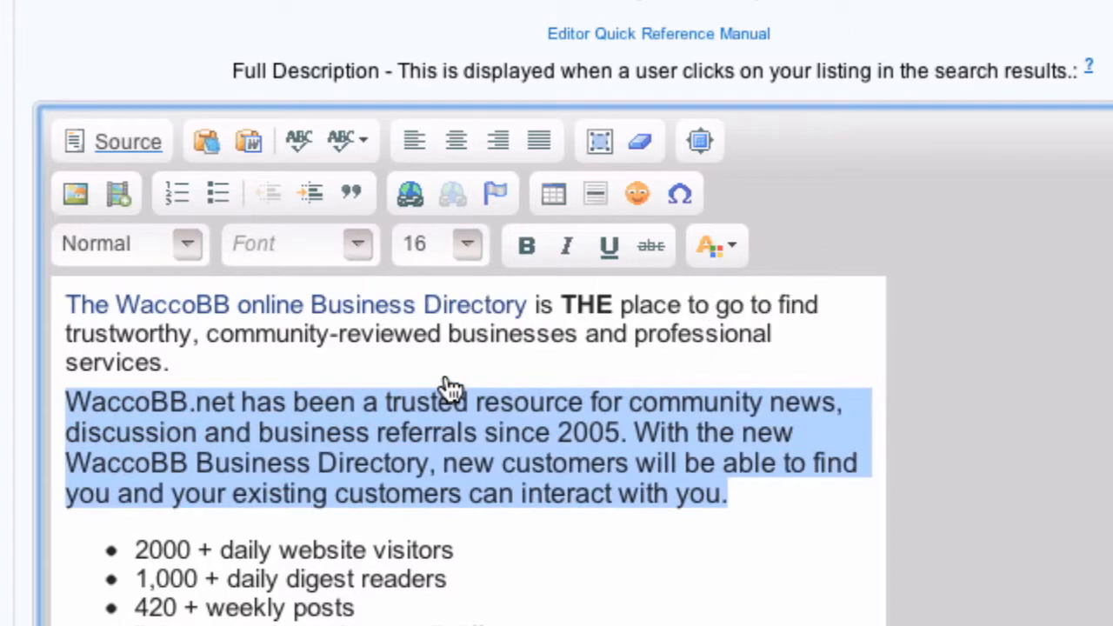
click(469, 250)
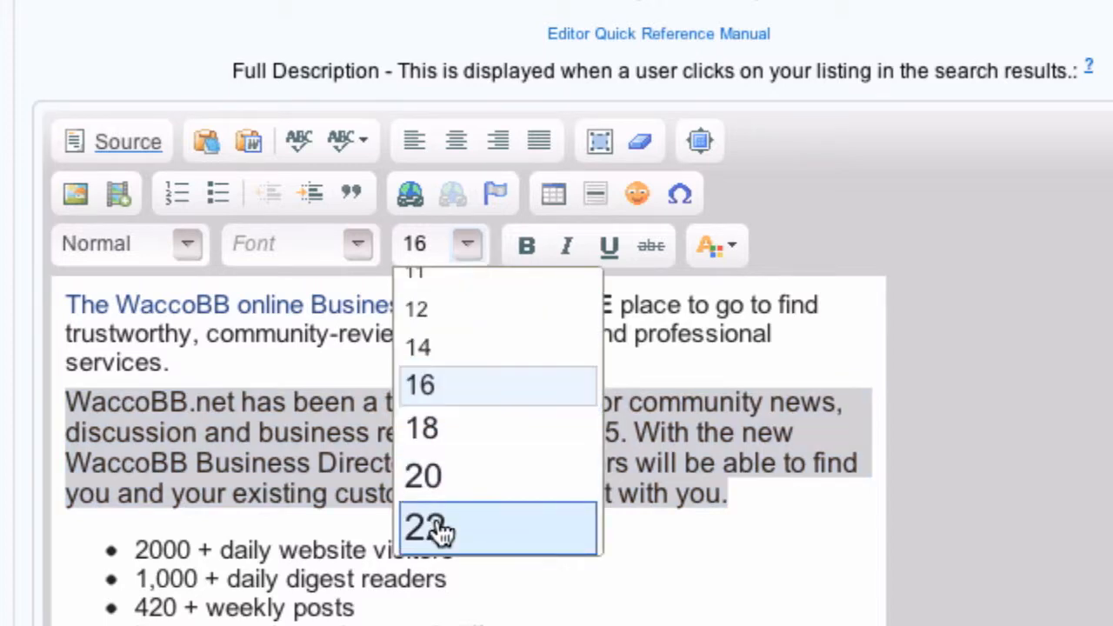
click(440, 529)
click(468, 247)
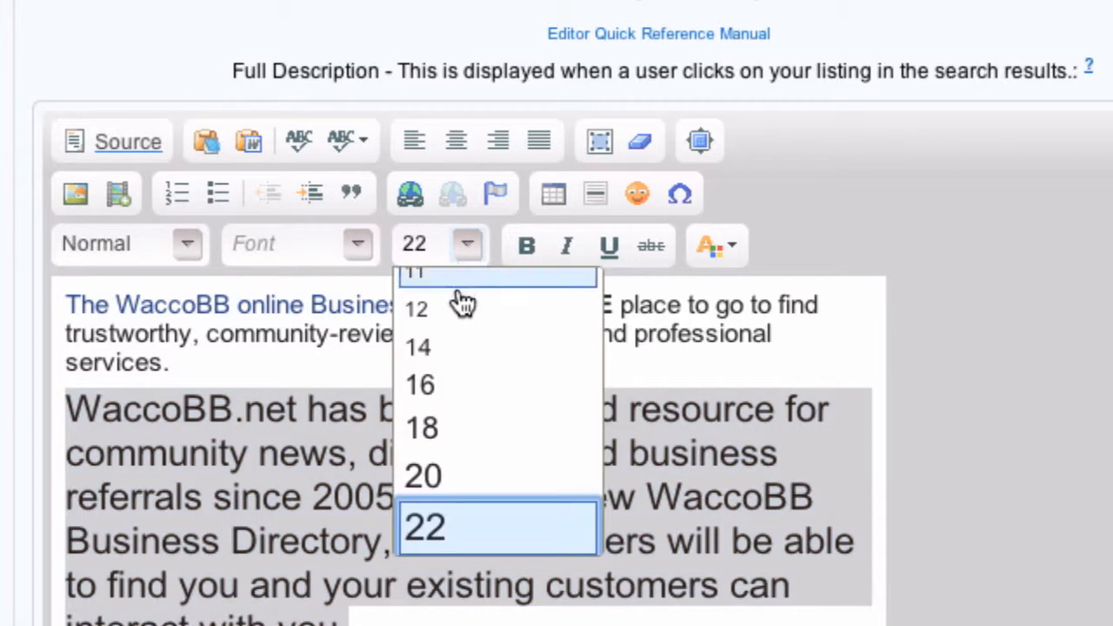
click(445, 360)
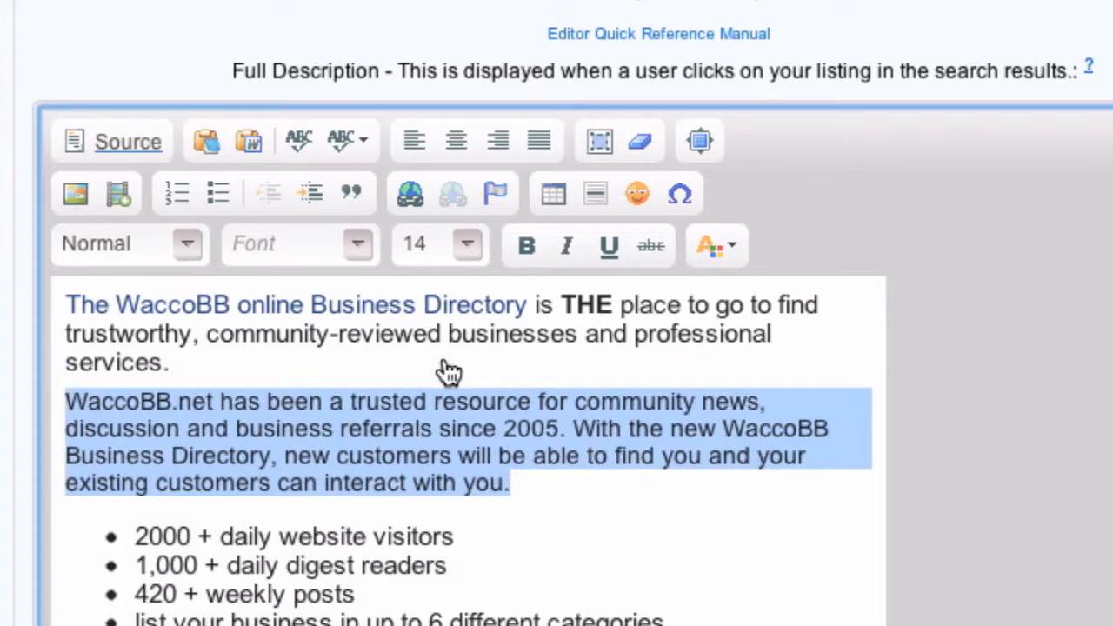
Try the Georgia font on the WaccoBB.net paragraph, and switch it to Tahoma
click(357, 254)
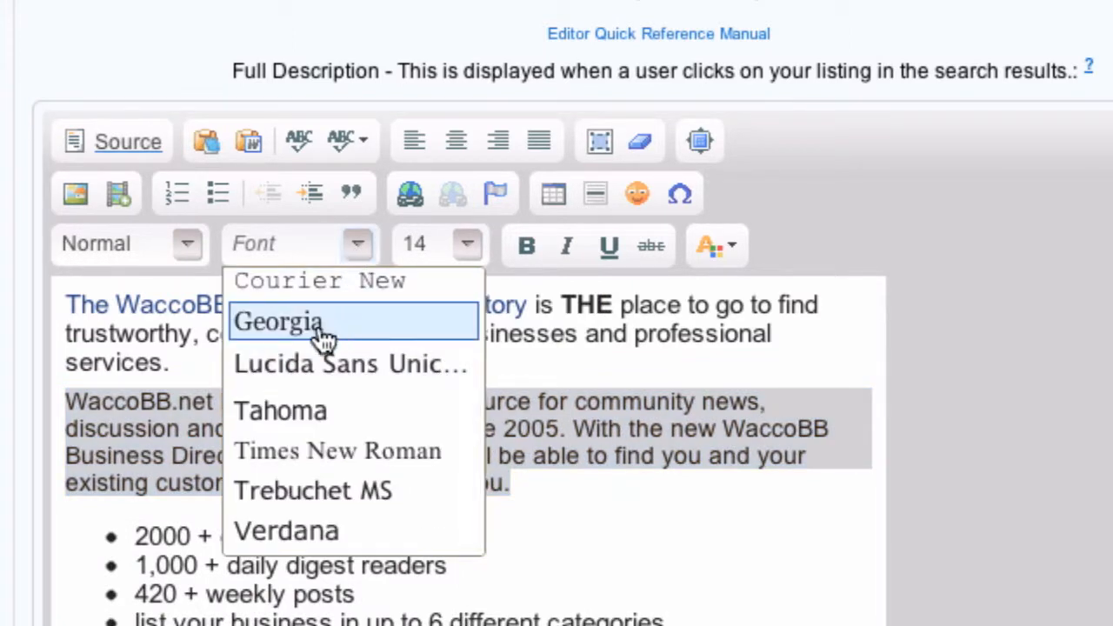
click(322, 332)
click(357, 254)
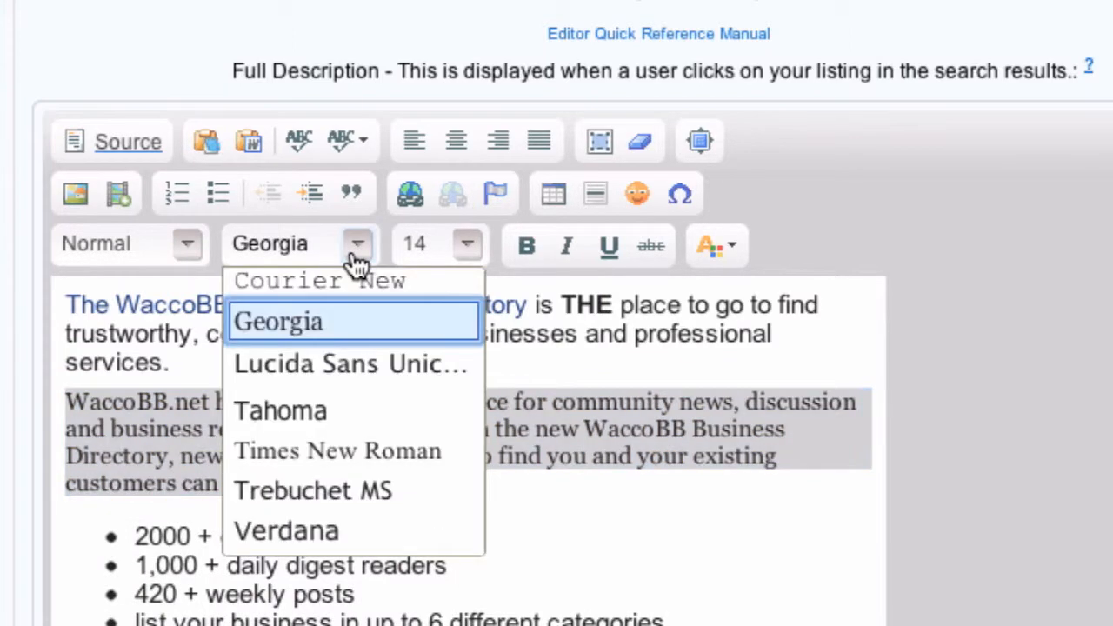
click(352, 416)
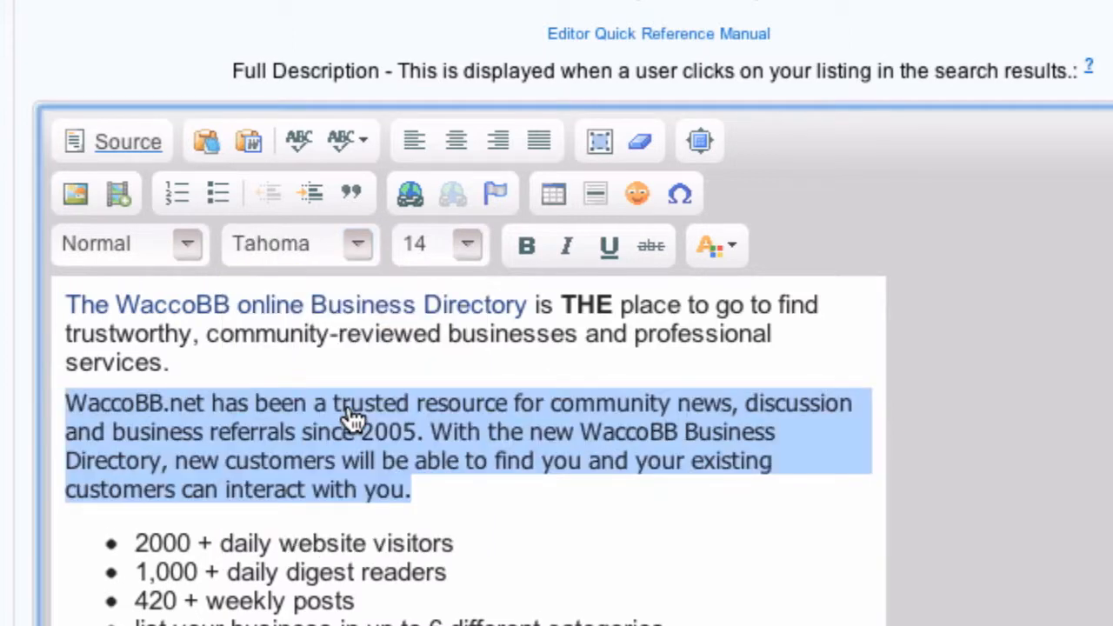
Try centered, right-aligned and justified layouts on the WaccoBB.net paragraph, and return it to left alignment
click(451, 142)
click(502, 139)
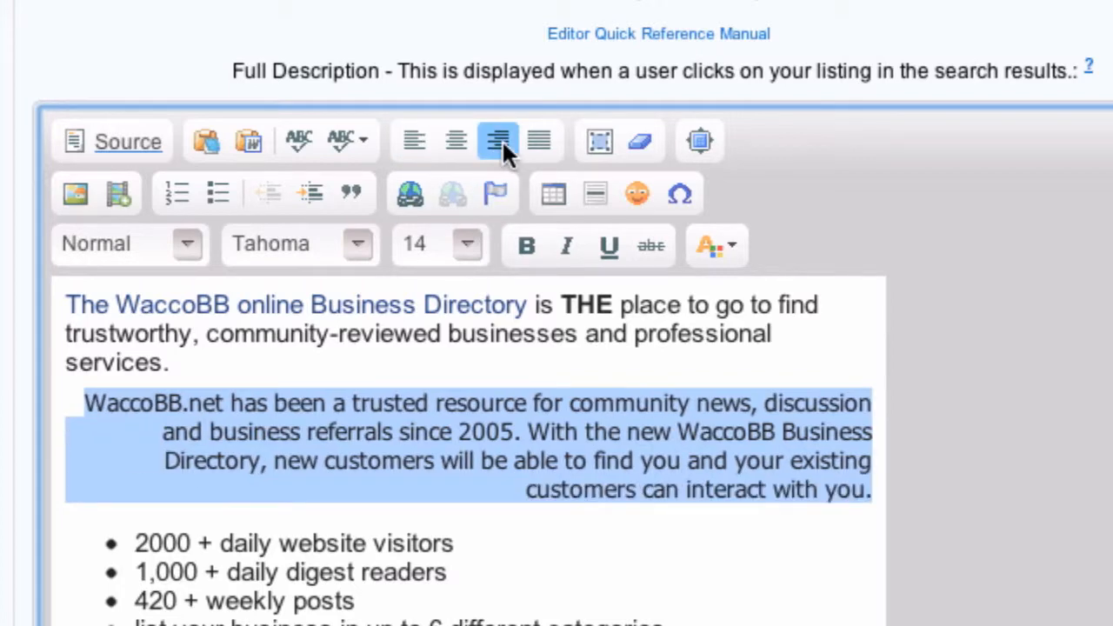
click(536, 138)
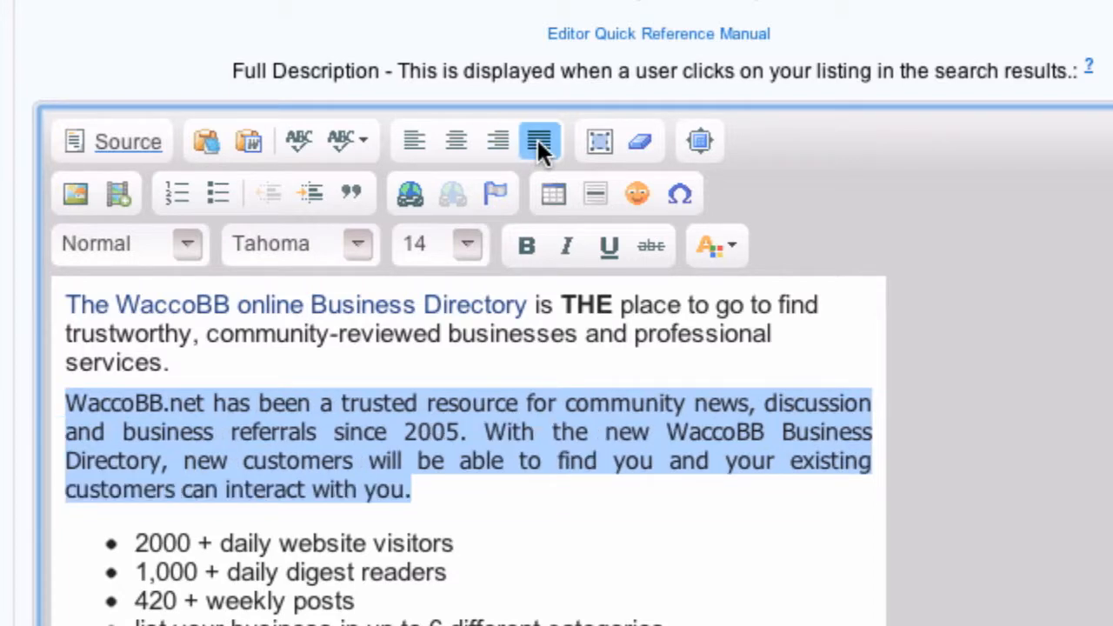
click(420, 136)
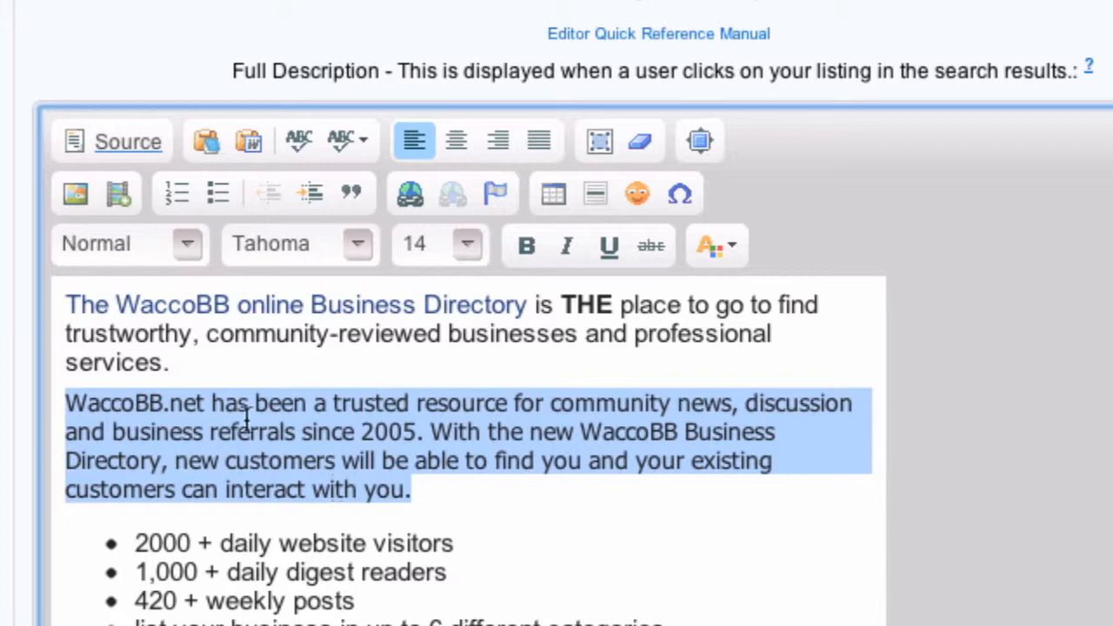
Indent the WaccoBB.net paragraph three levels and back out again, and apply and remove a block quote on it
click(311, 193)
click(310, 193)
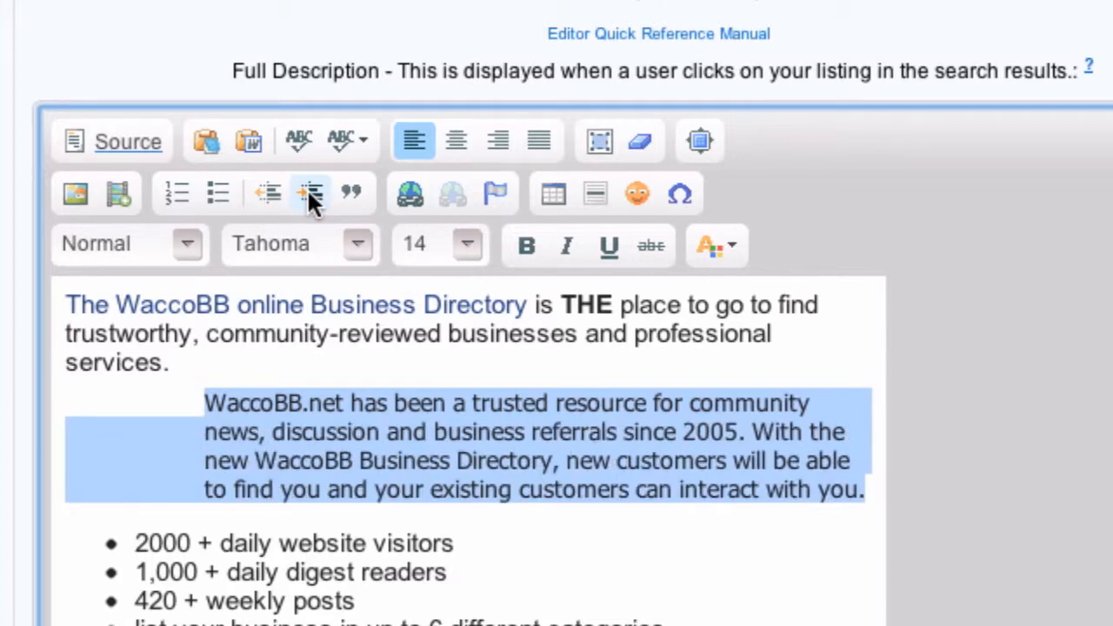
click(311, 193)
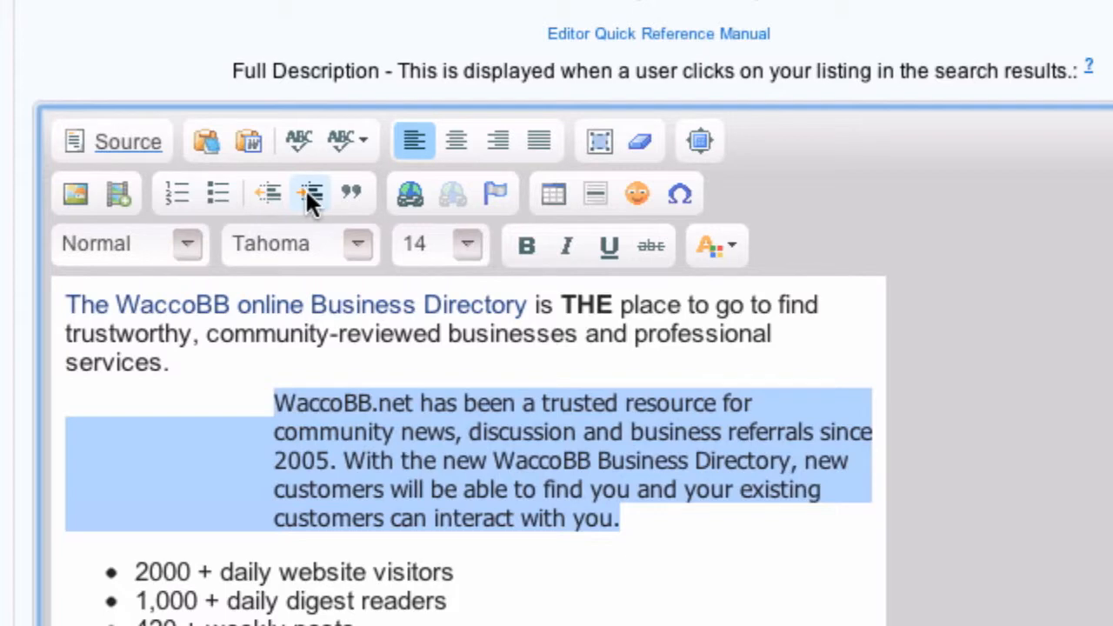
click(273, 193)
click(273, 193)
click(273, 193)
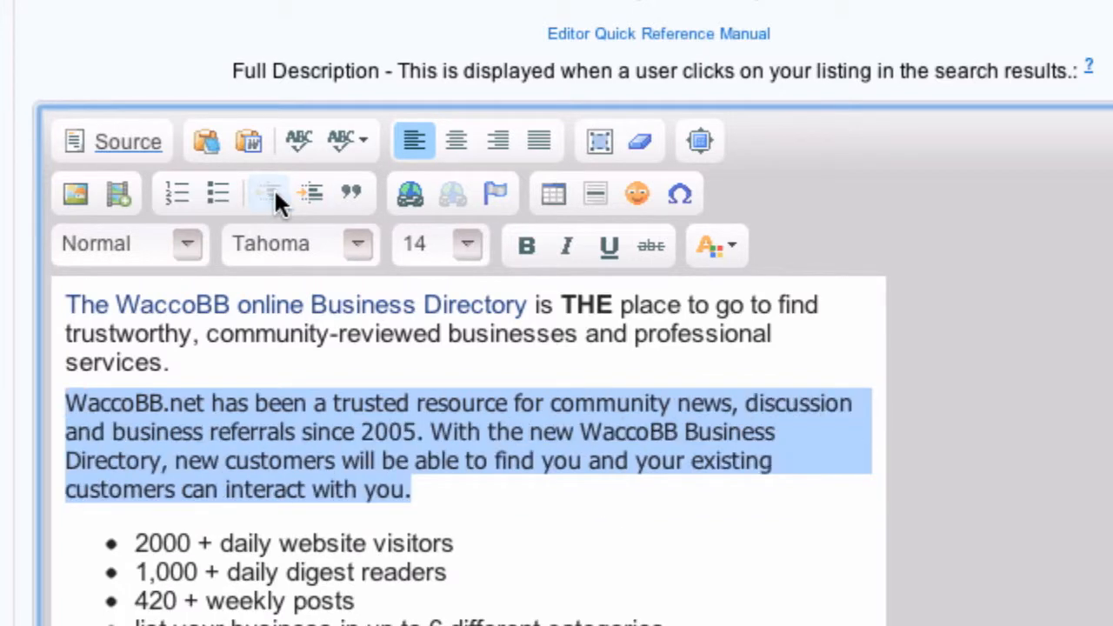
click(360, 194)
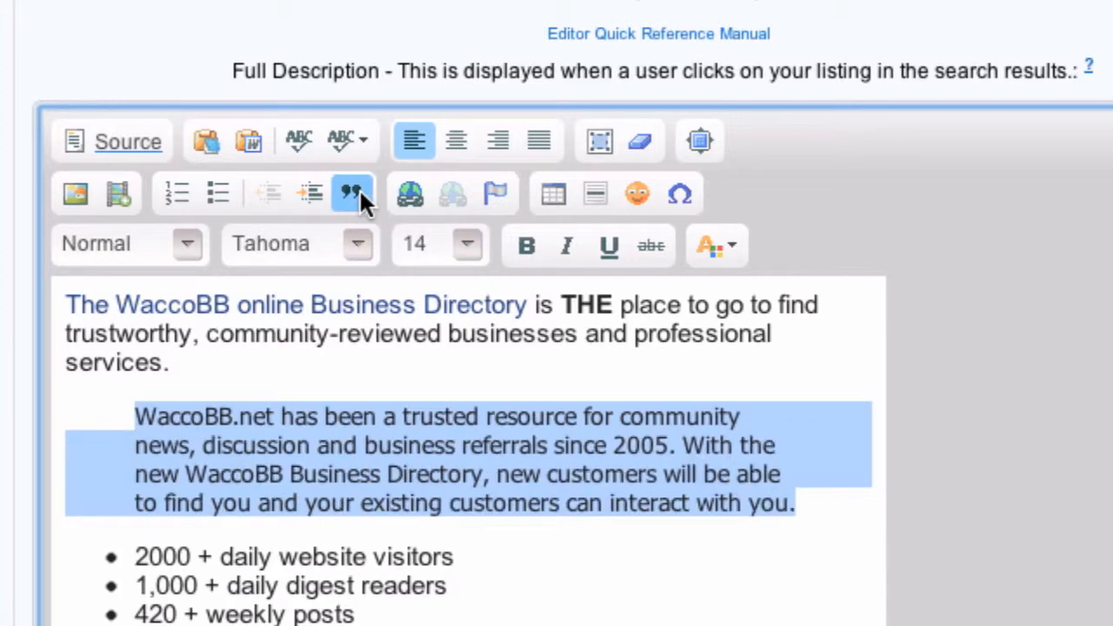
click(359, 193)
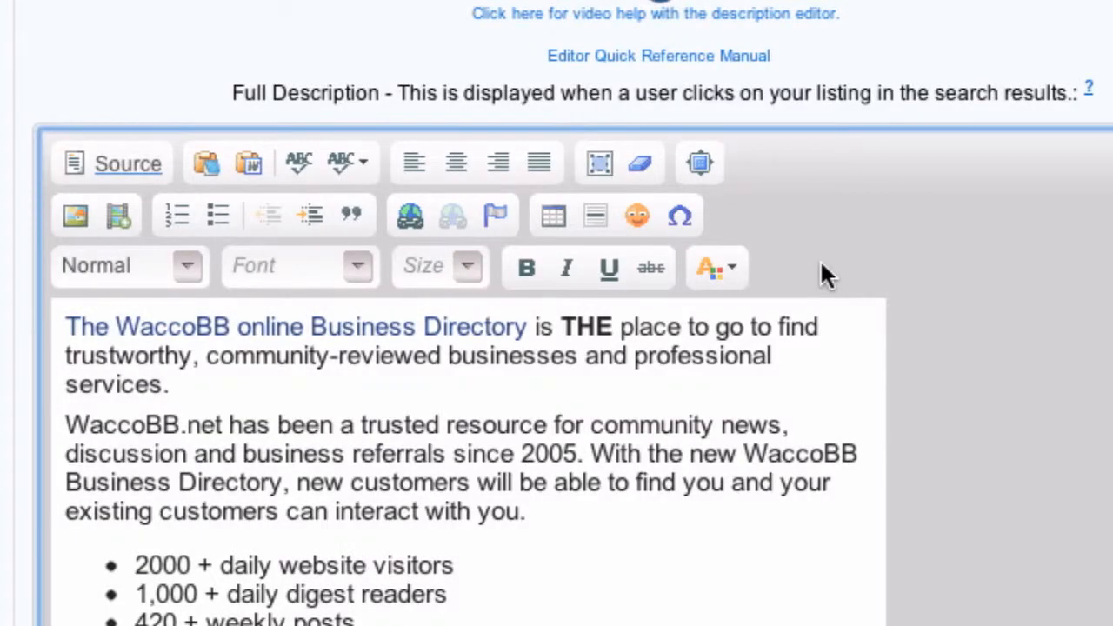
Insert a table with 3 rows and 2 columns, width 500 and border size 1
click(554, 215)
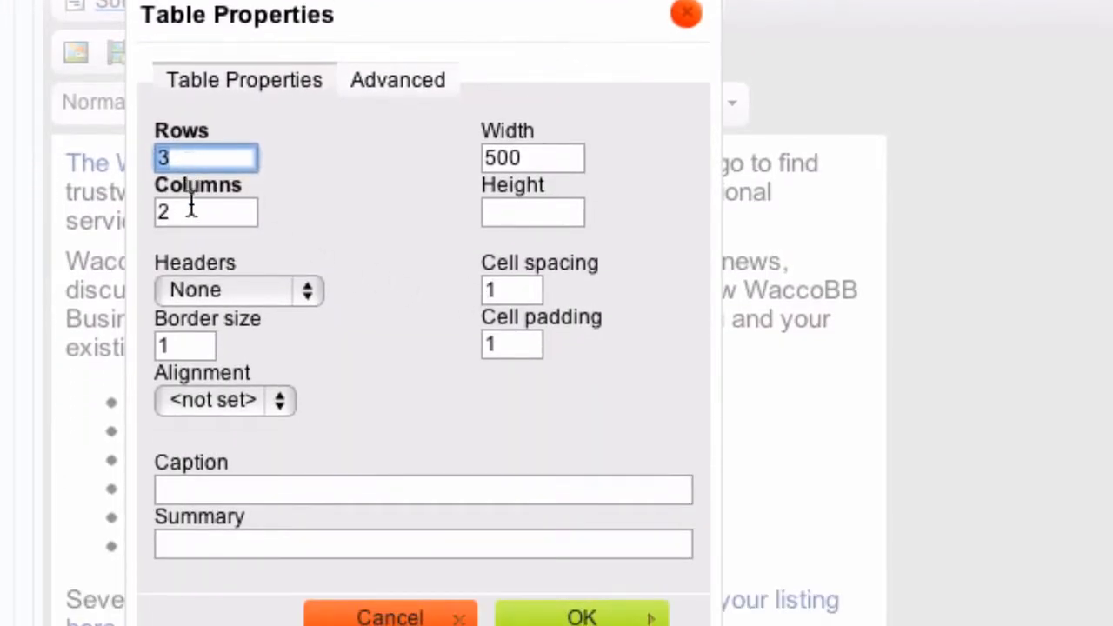
double_click(539, 157)
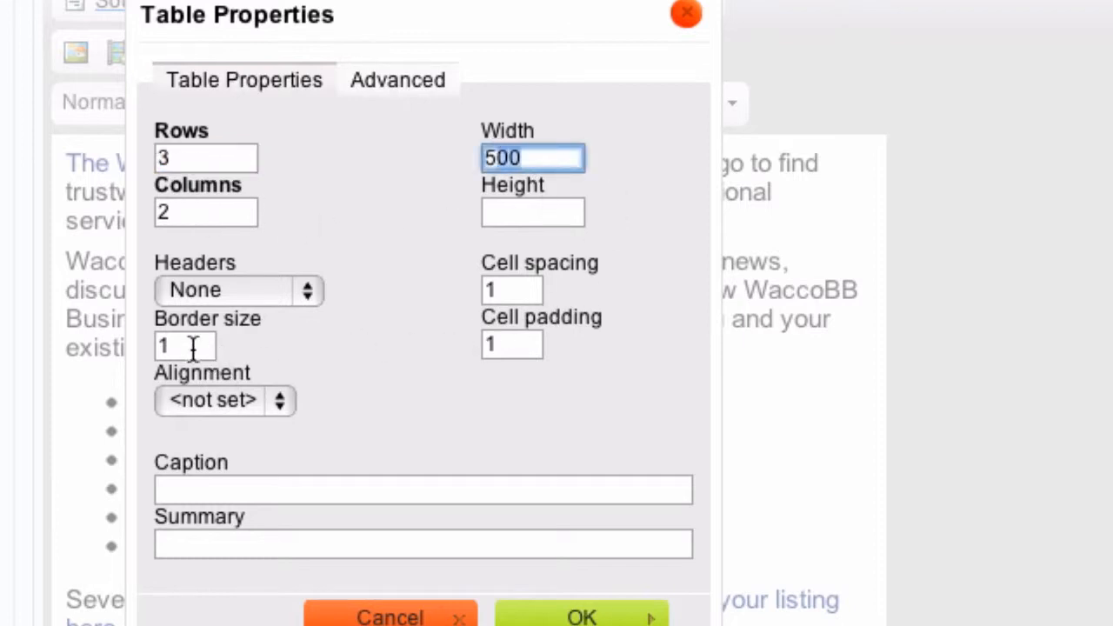
drag(191, 348, 150, 347)
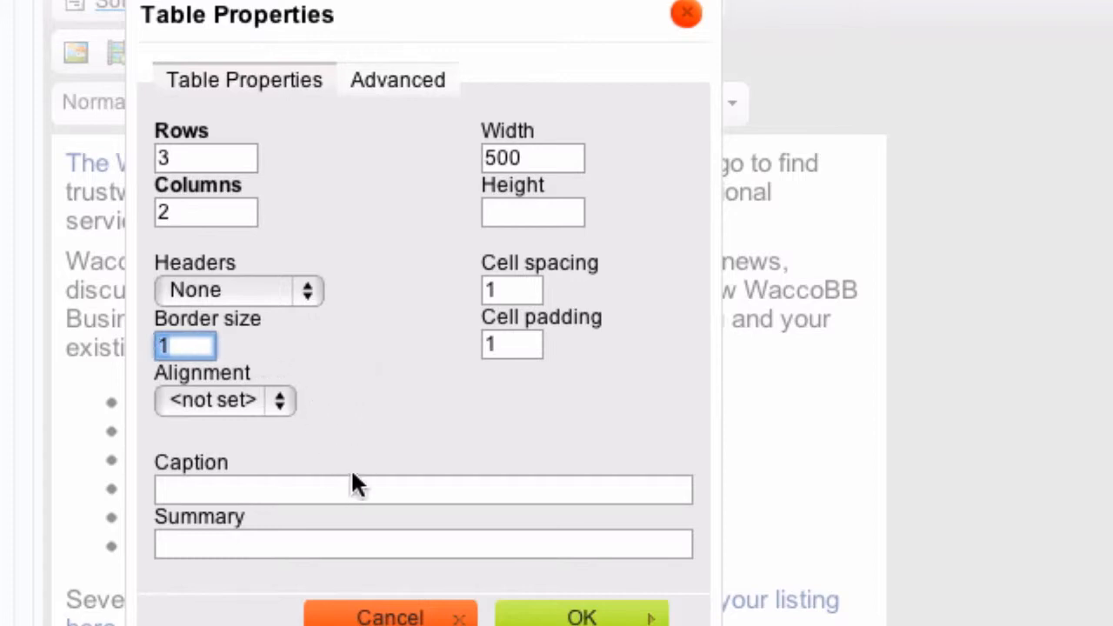
click(583, 611)
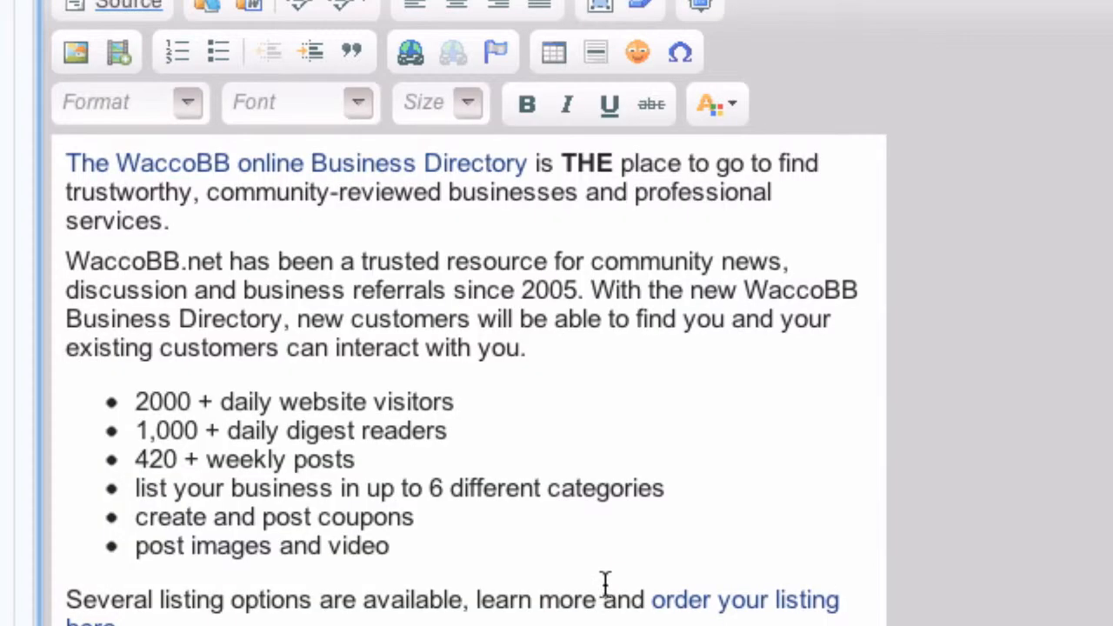
Review the cell, row and column commands available for the inserted table, and open its table properties without changing them
scroll(618, 574, down, 3)
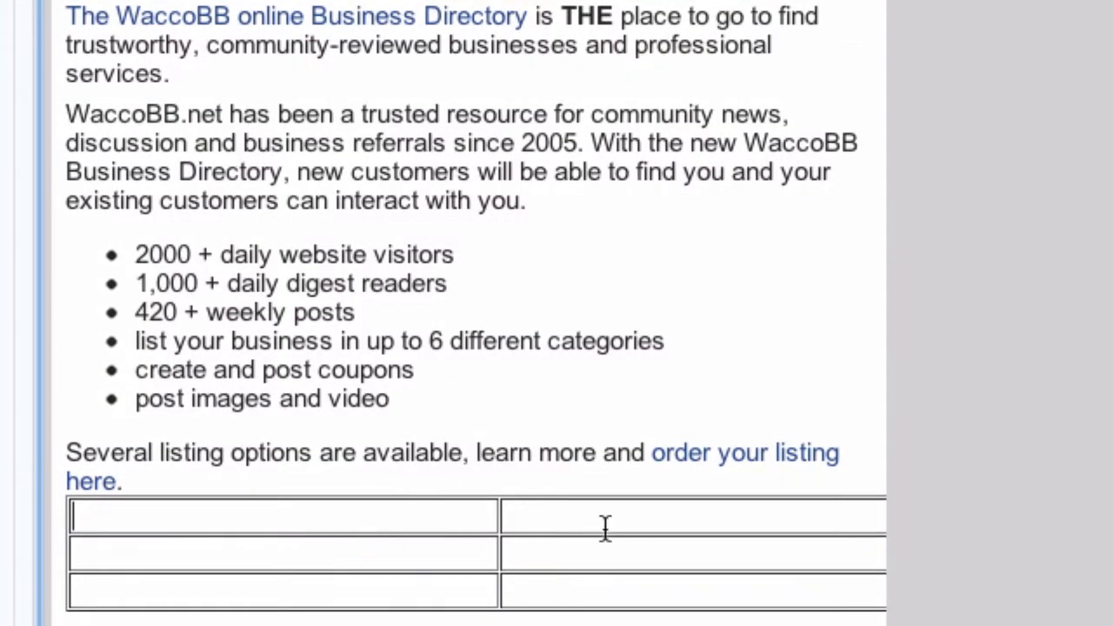
right_click(235, 528)
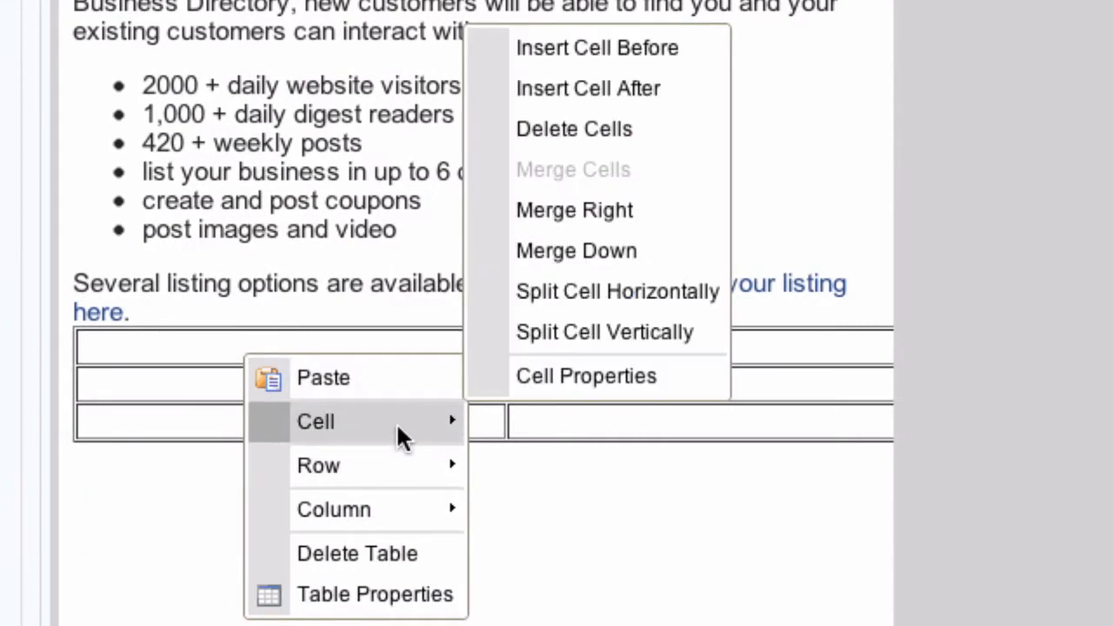
mouse_move(410, 464)
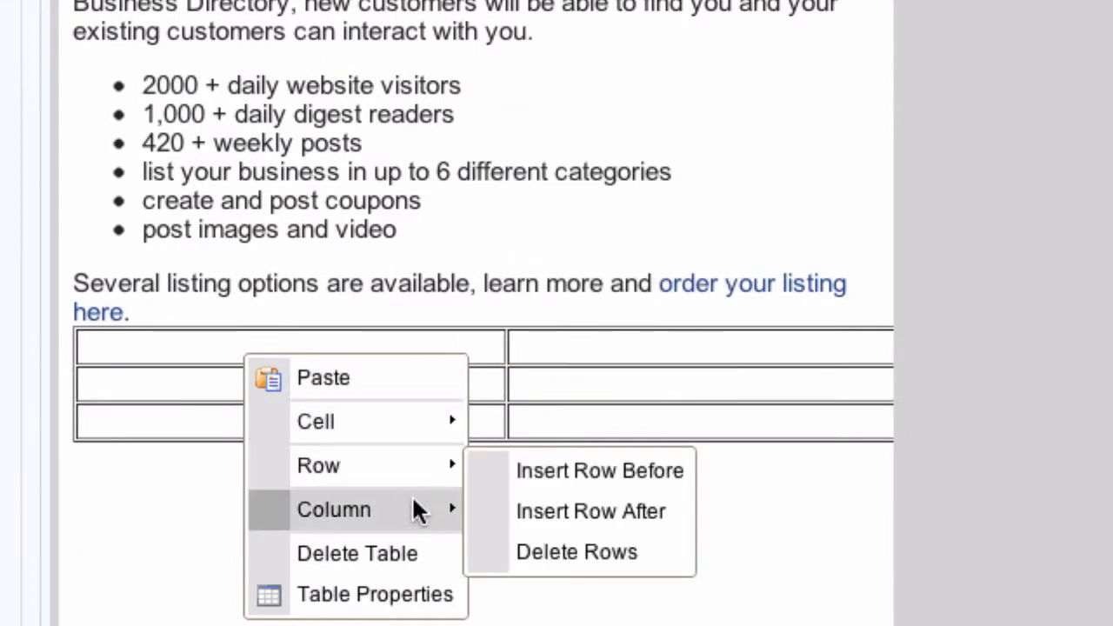
mouse_move(415, 511)
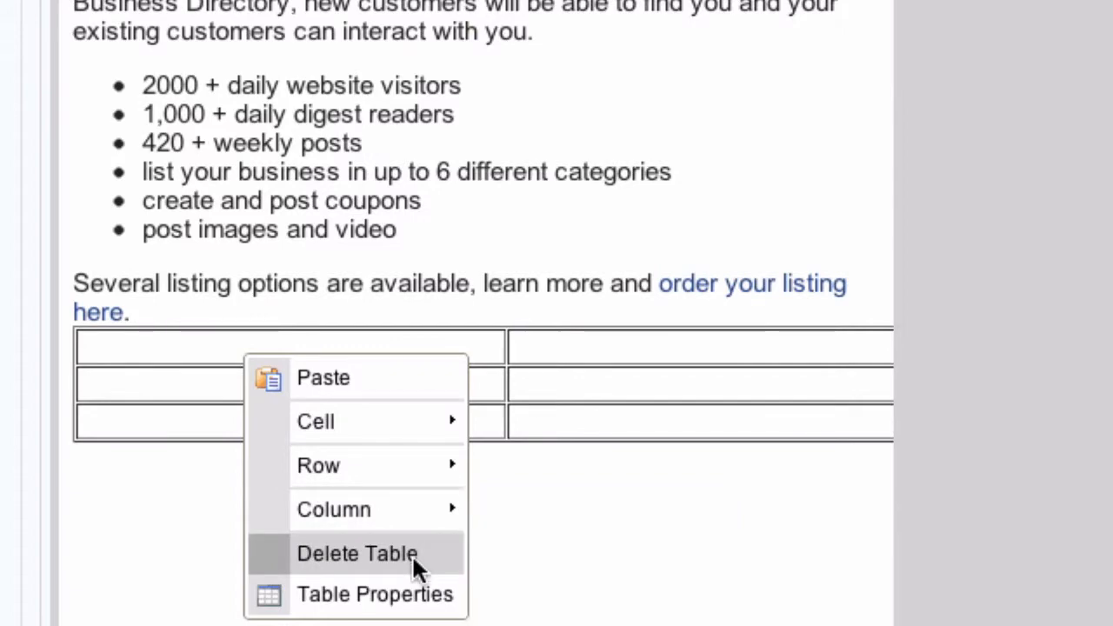
click(418, 600)
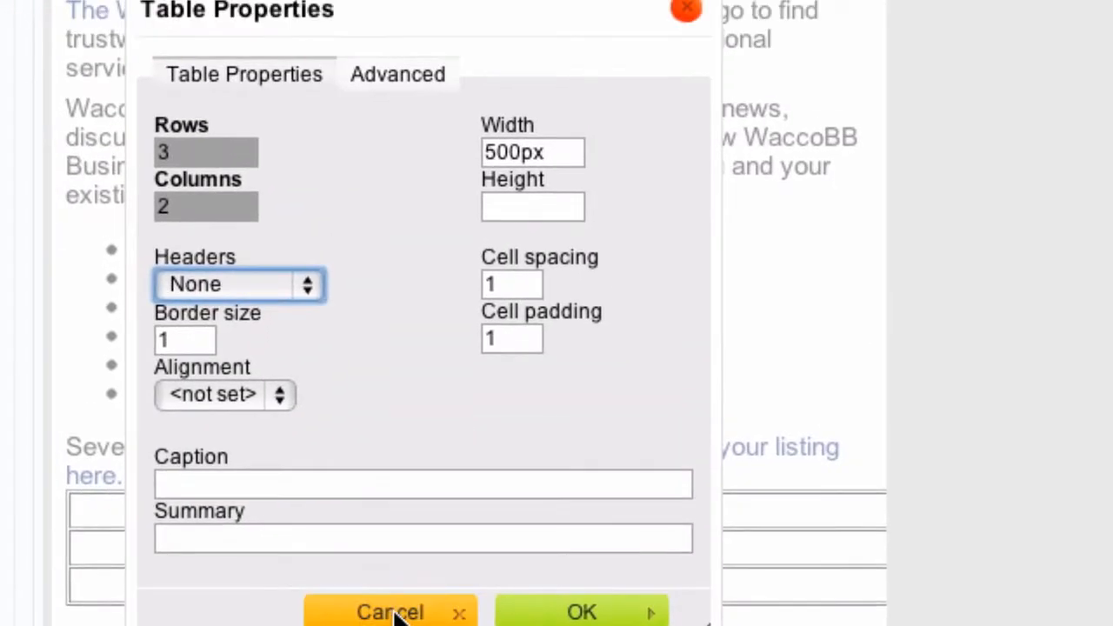
click(400, 447)
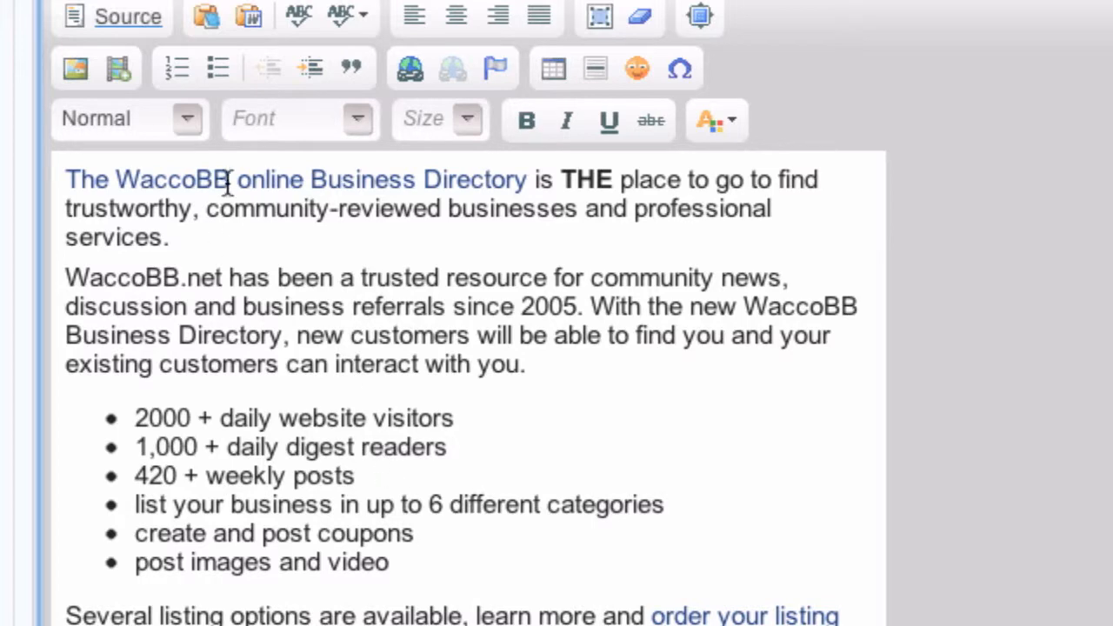
Remove the bullets from the whole list, from daily website visitors to images and video, and restore them
click(391, 562)
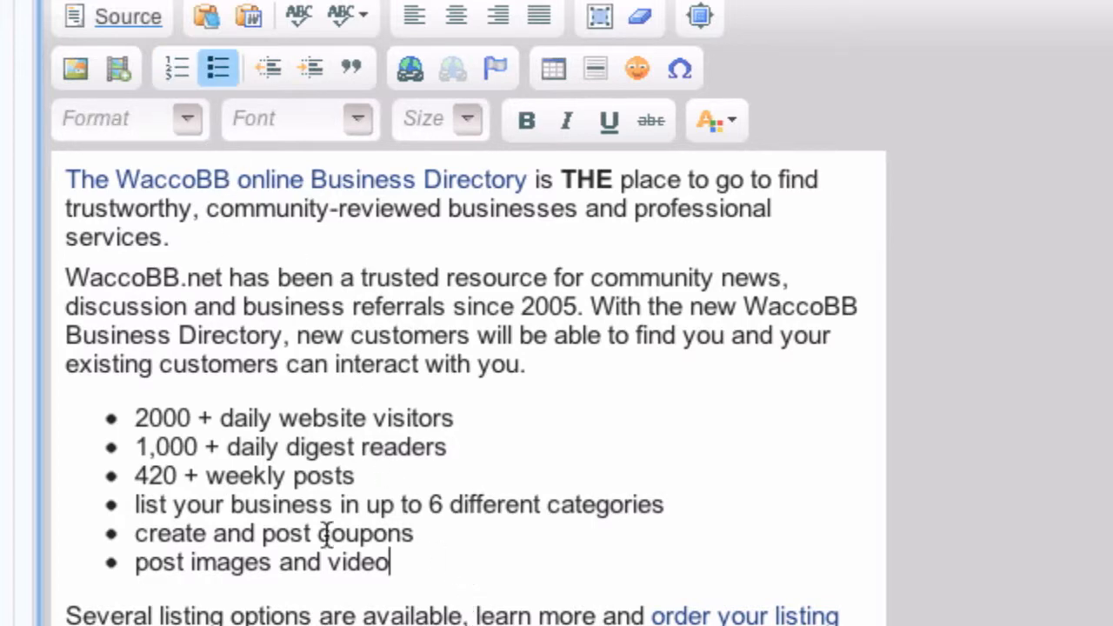
drag(391, 562, 135, 418)
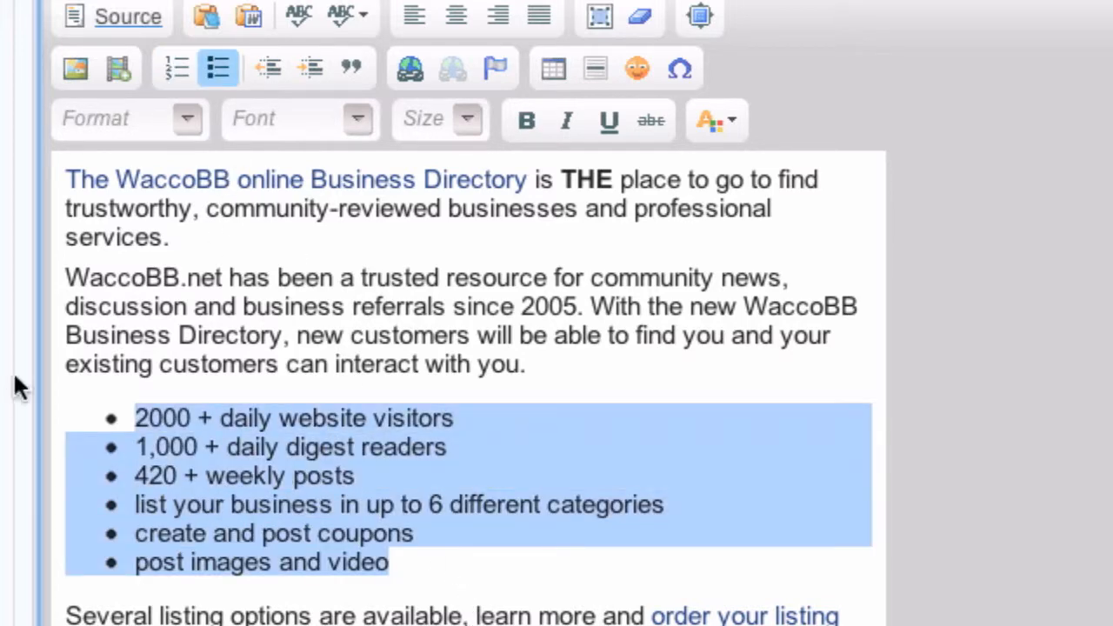
click(213, 67)
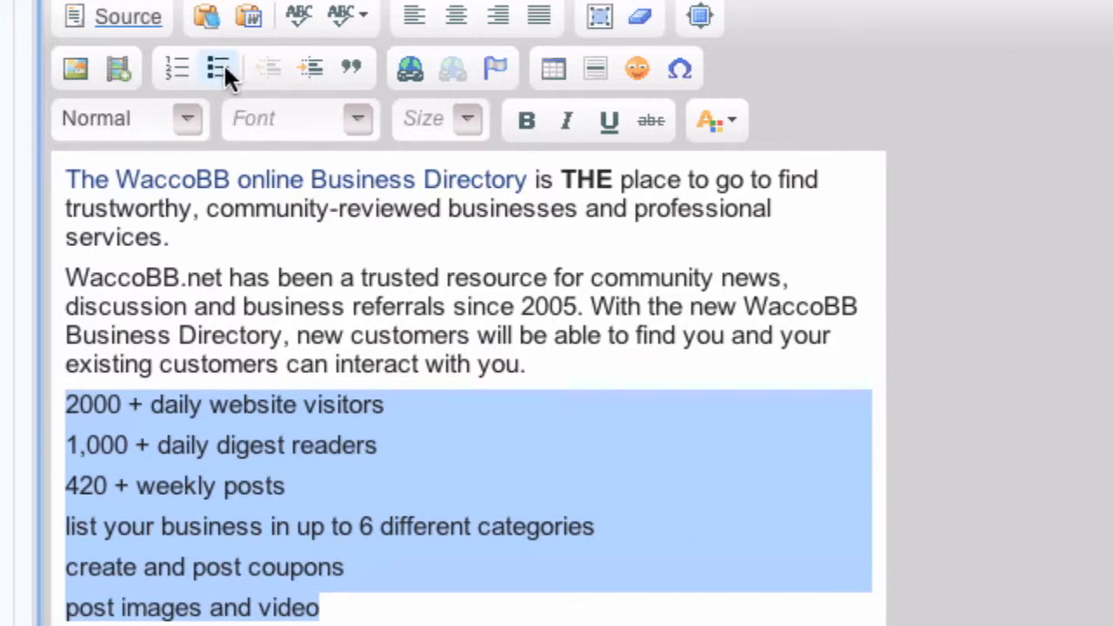
click(224, 70)
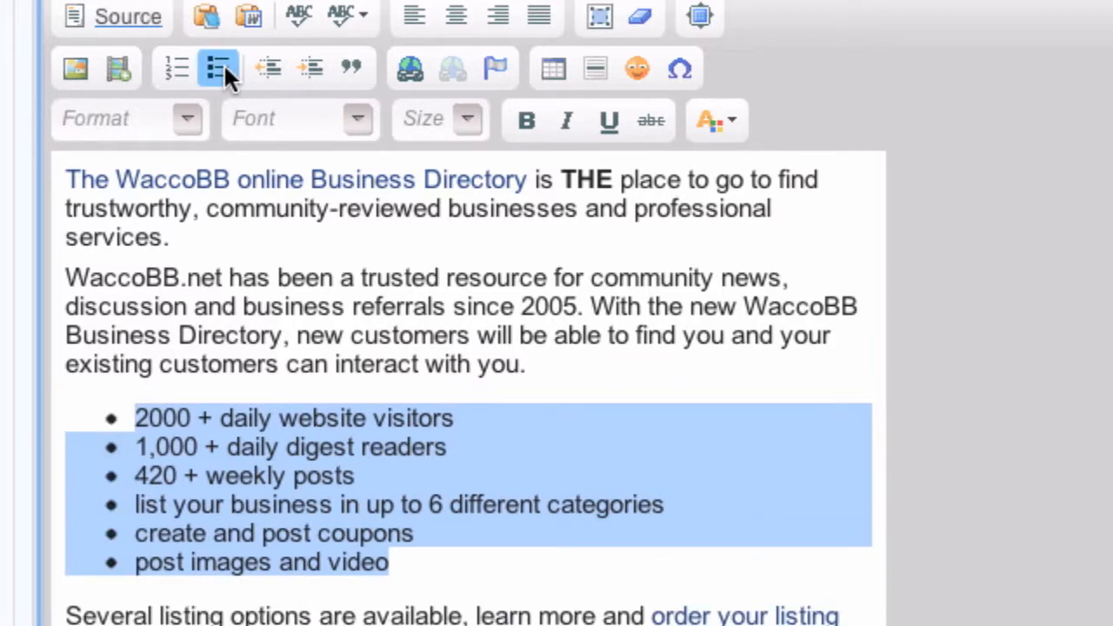
Convert the bulleted list to a numbered list and place the cursor before its first item
click(173, 66)
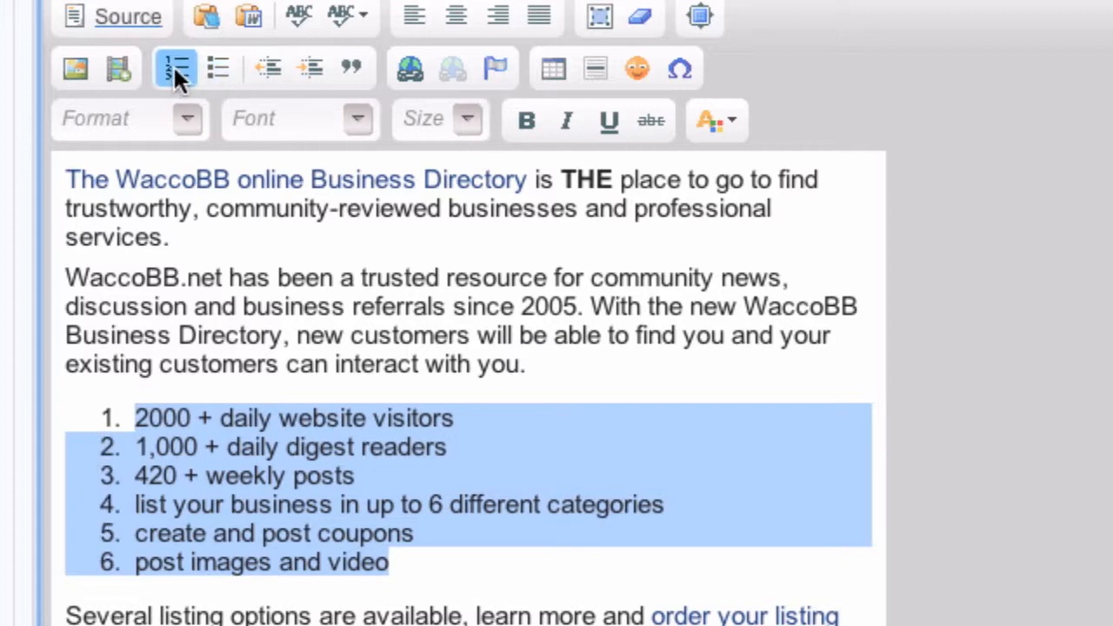
click(199, 200)
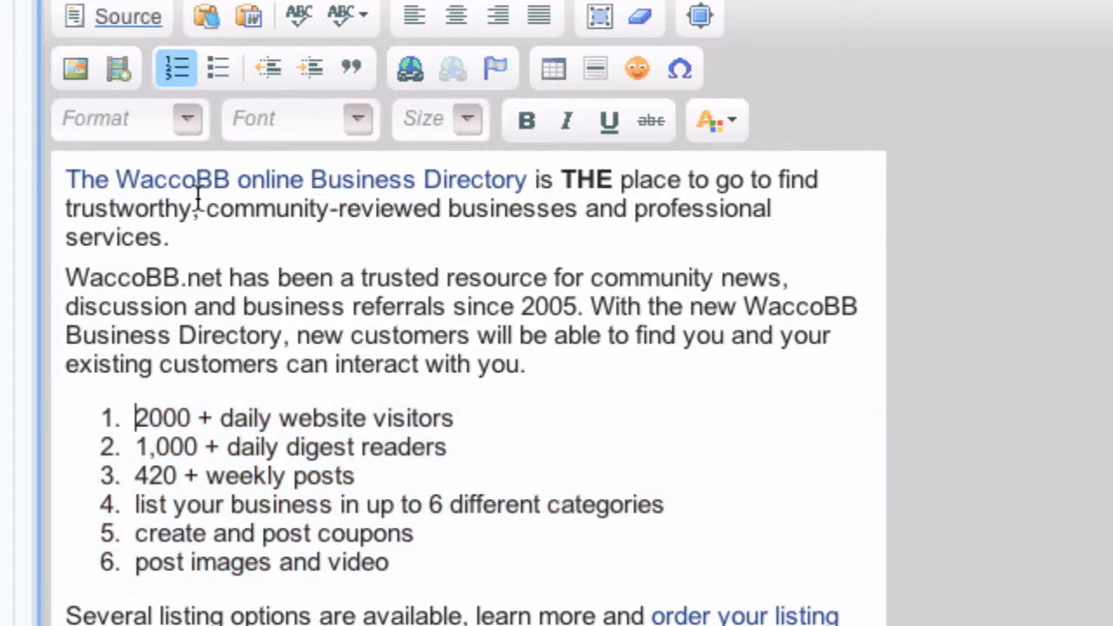
Upload the image file Caegories.png to the server and insert it at the start of the numbered list
click(75, 69)
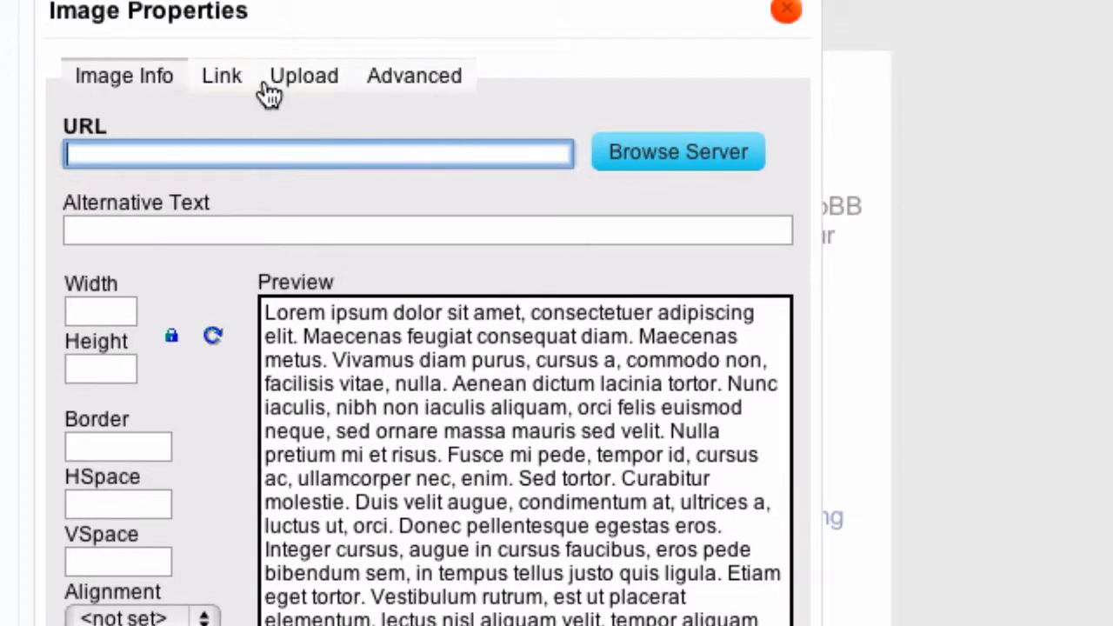
click(300, 80)
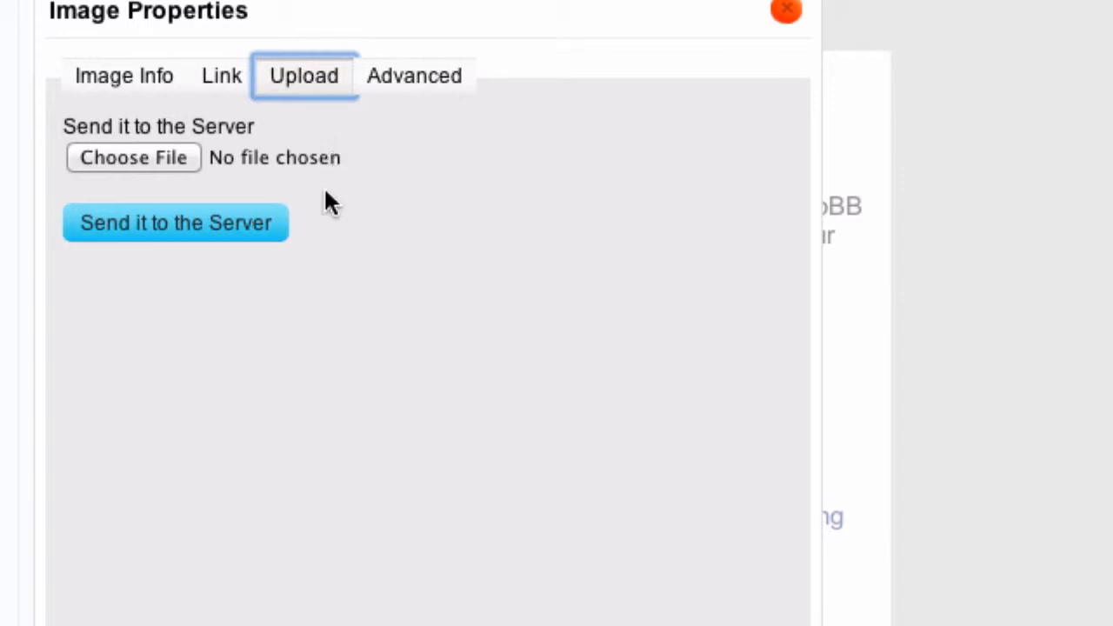
click(149, 157)
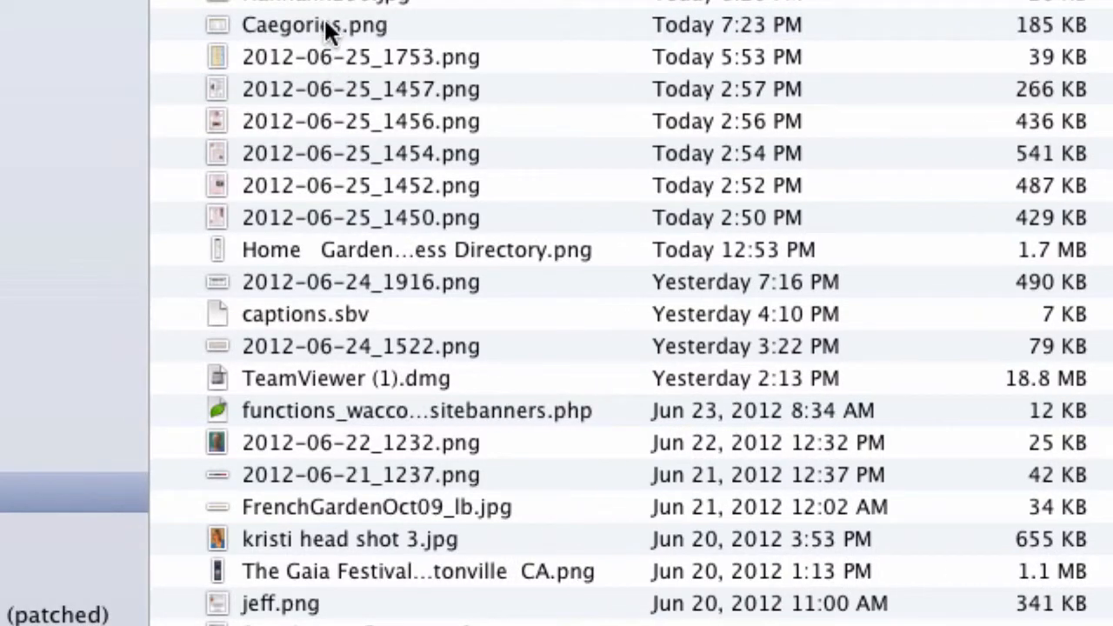
click(331, 28)
double_click(331, 30)
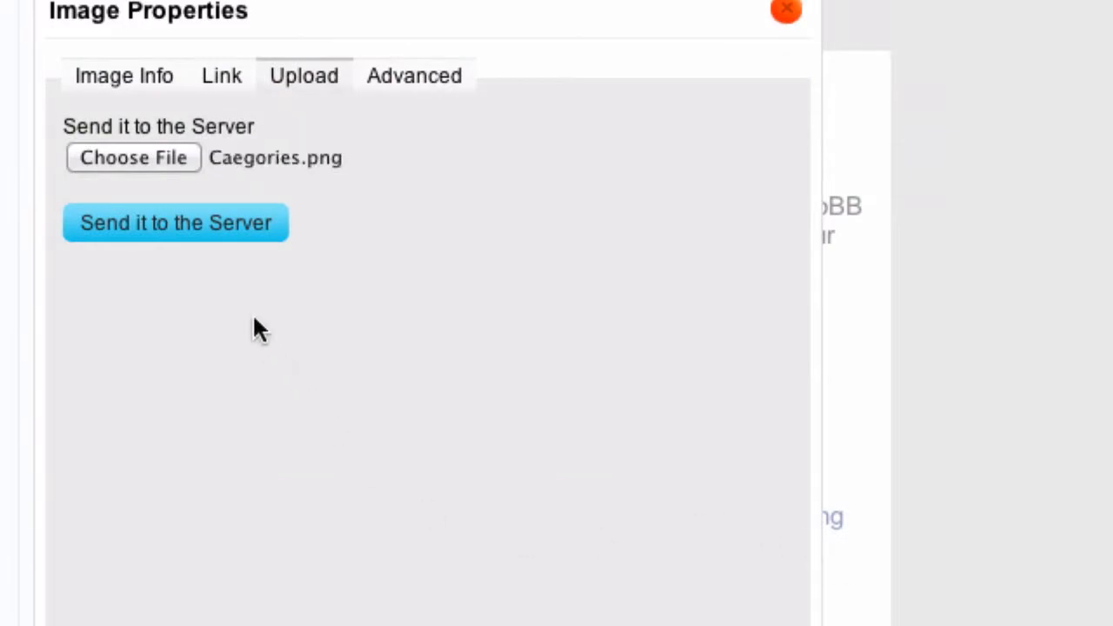
click(217, 233)
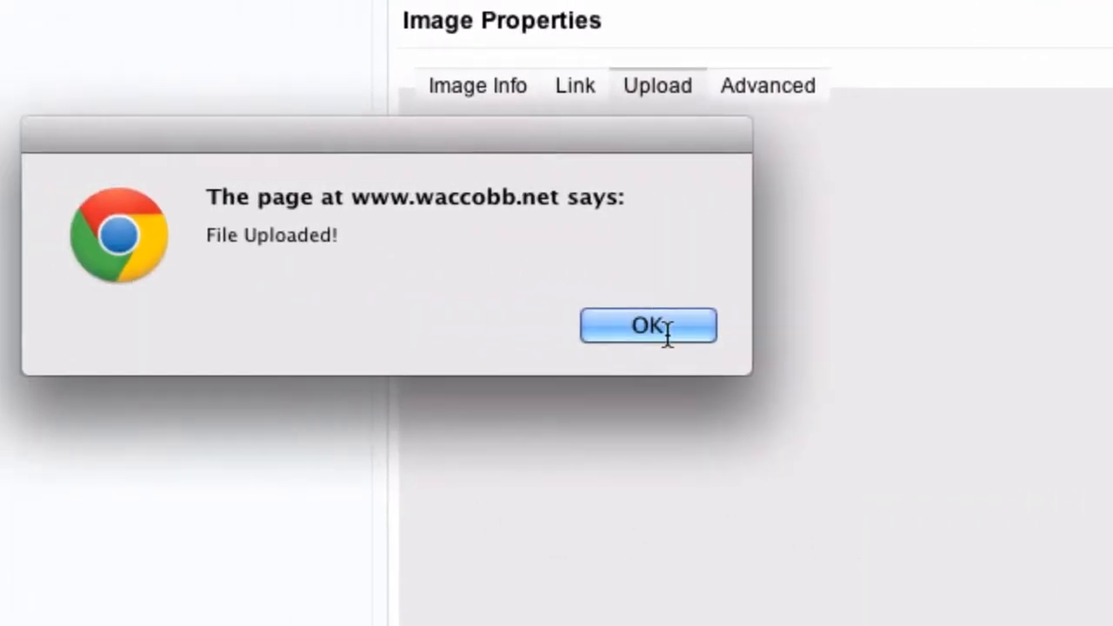
click(668, 335)
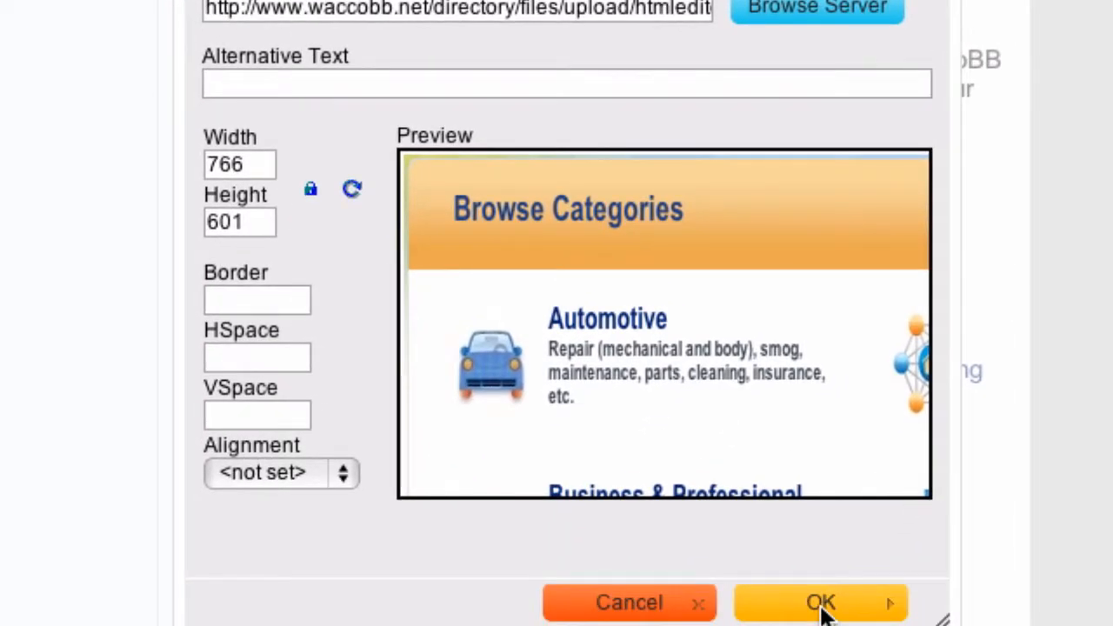
click(822, 604)
Resize the inserted Browse Categories image to a width of 250 with its proportions locked, and align it Right
scroll(822, 607, down, 5)
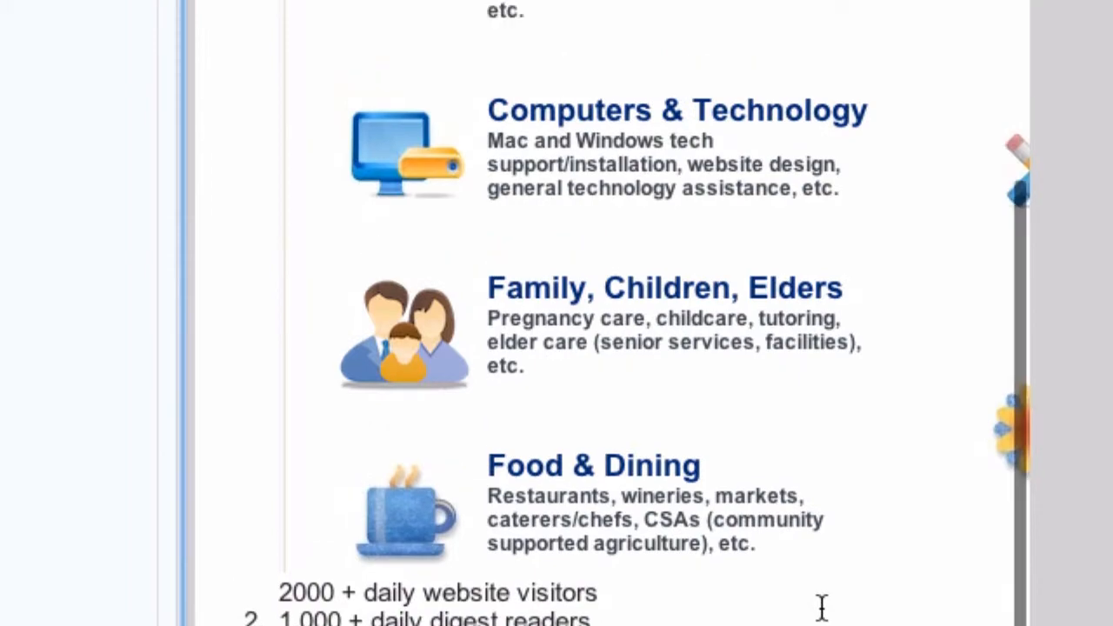
scroll(822, 607, up, 5)
scroll(821, 613, down, 3)
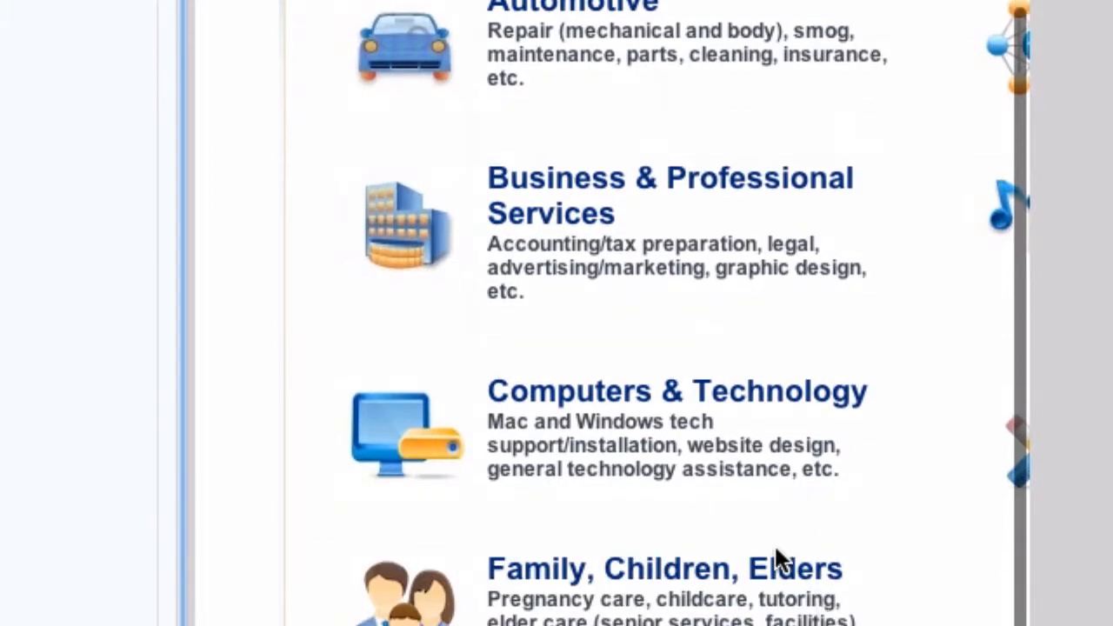
scroll(775, 546, up, 3)
double_click(661, 395)
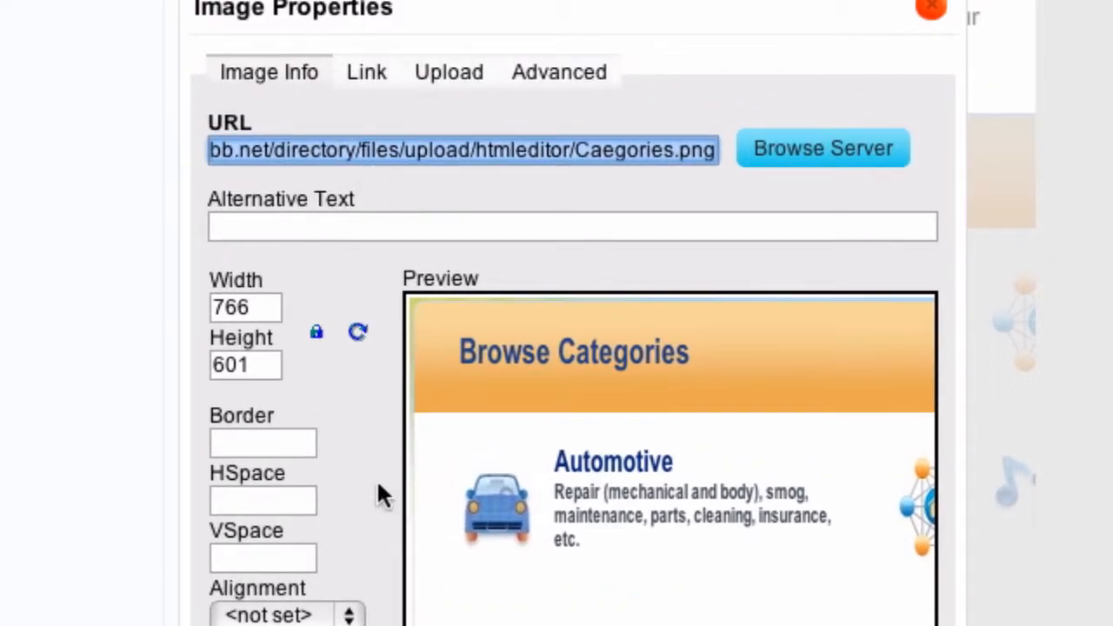
double_click(263, 311)
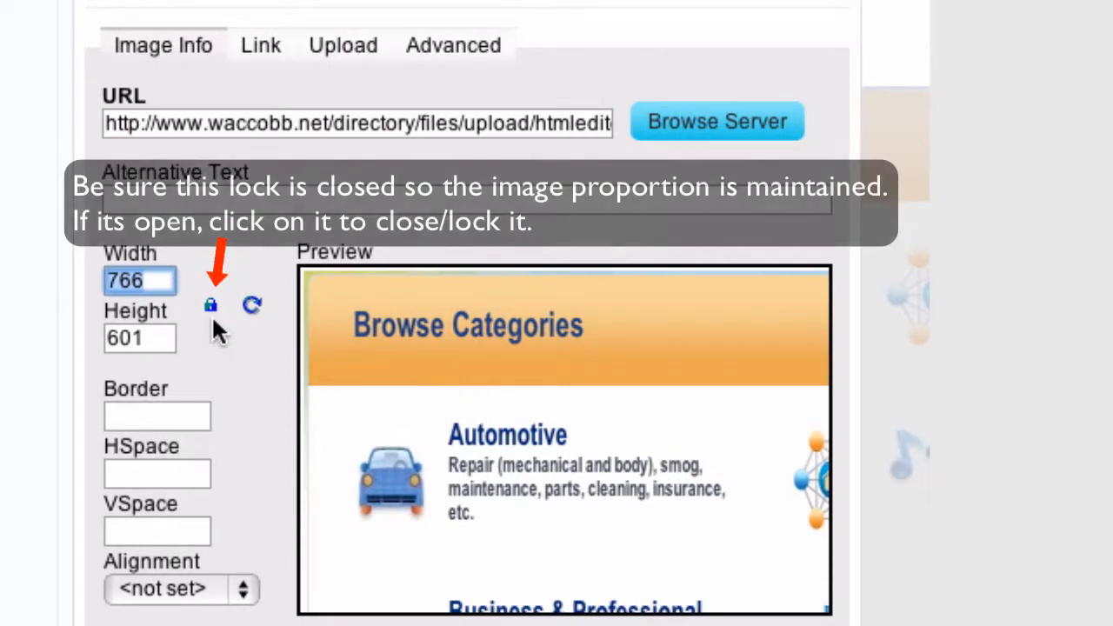
text(250)
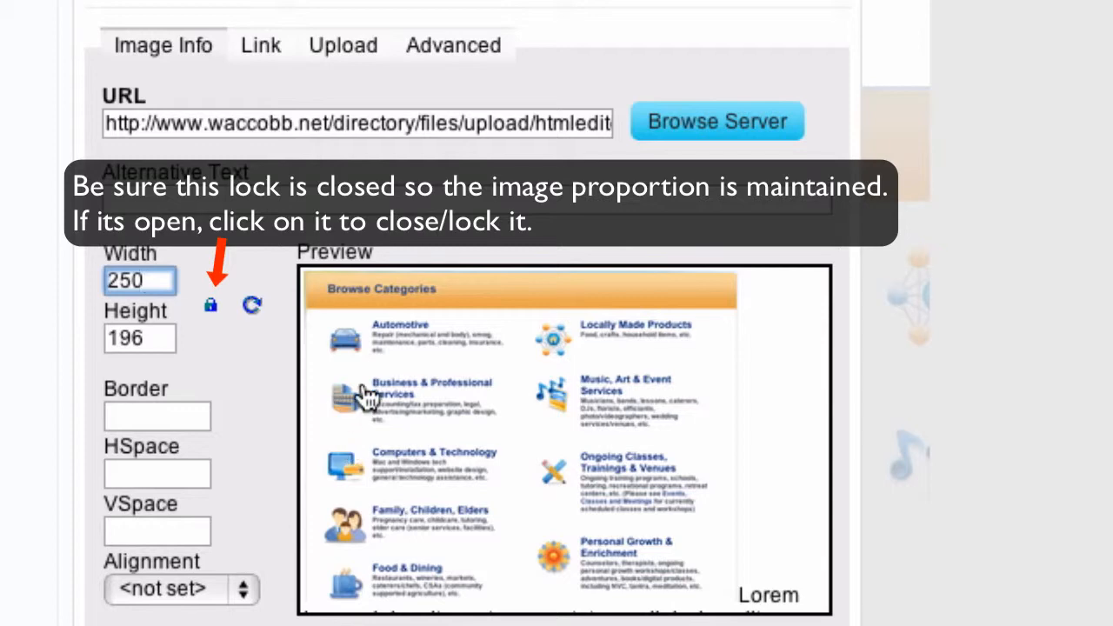
click(244, 590)
click(233, 590)
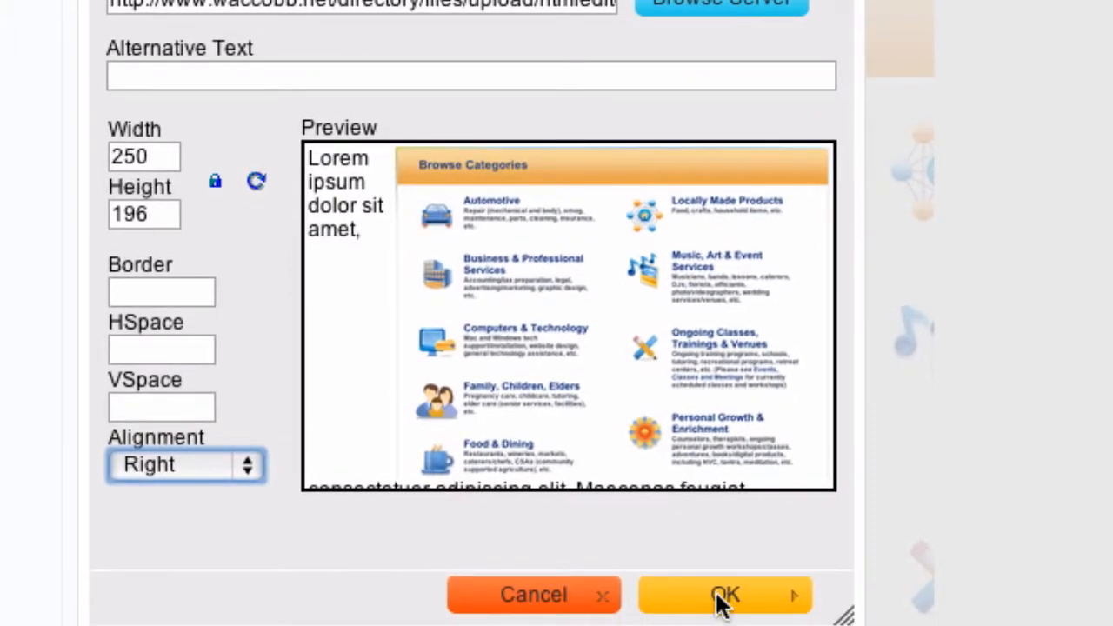
click(722, 599)
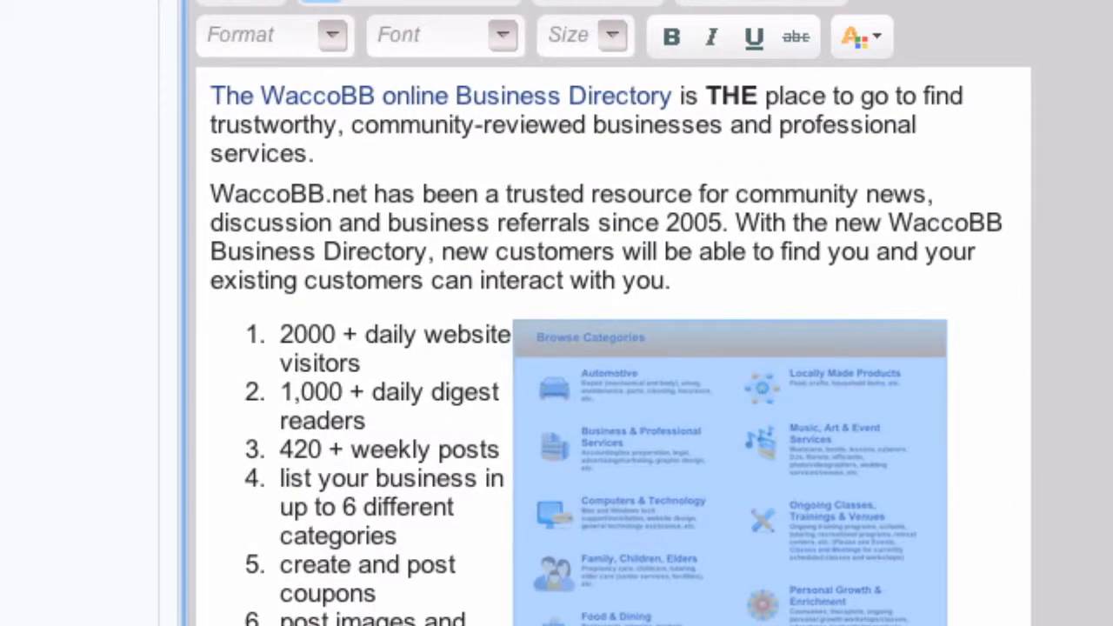
Place the cursor below the description's last paragraph and copy the address of the YouTube video How to Add your business to the Business Directory
click(696, 621)
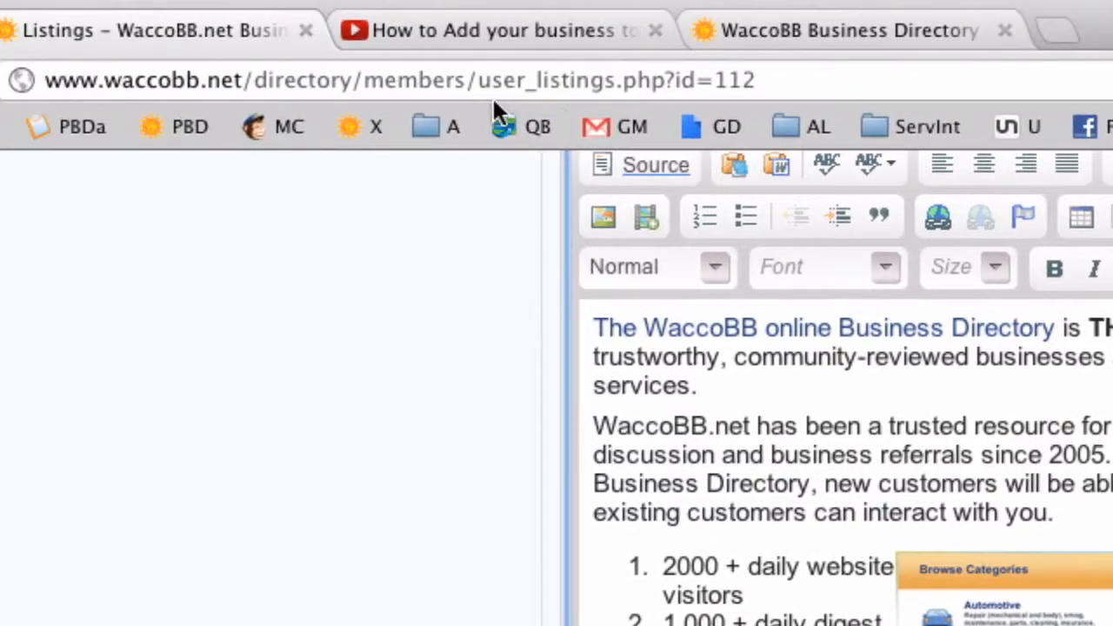
click(467, 32)
drag(536, 81, 35, 59)
key(super+c)
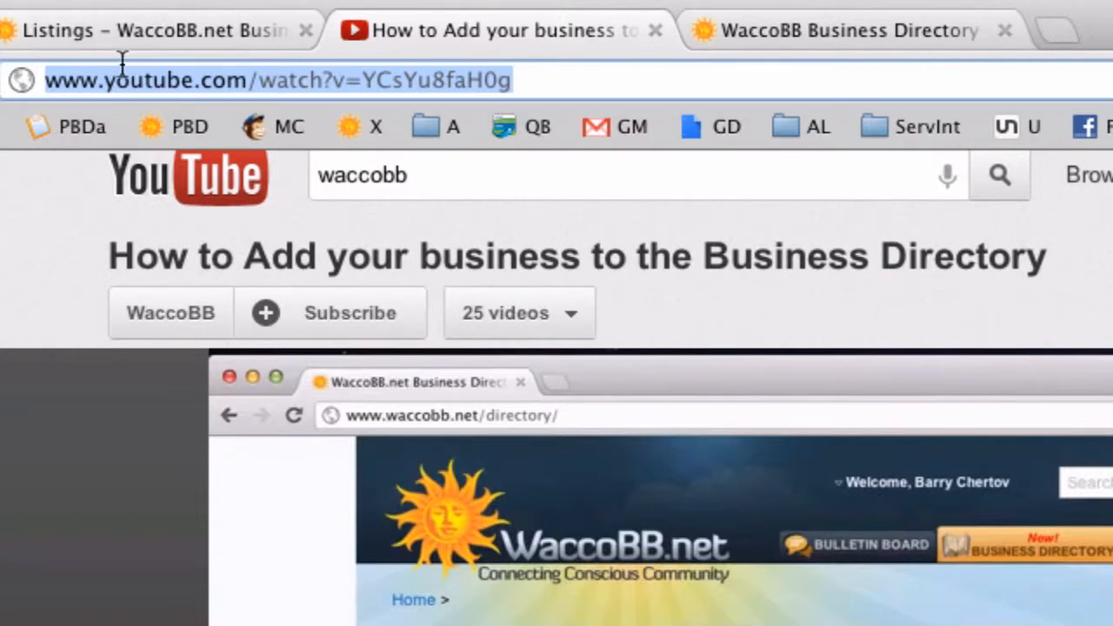
Return to the listing editor and add the YouTube video to the description using the copied URL
click(169, 27)
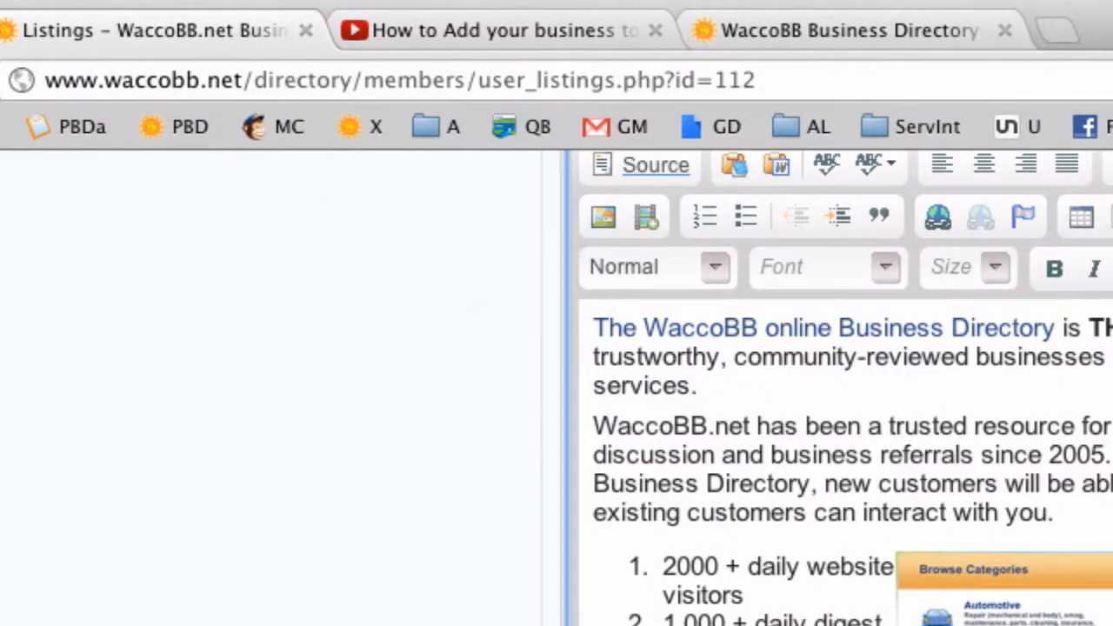
click(645, 217)
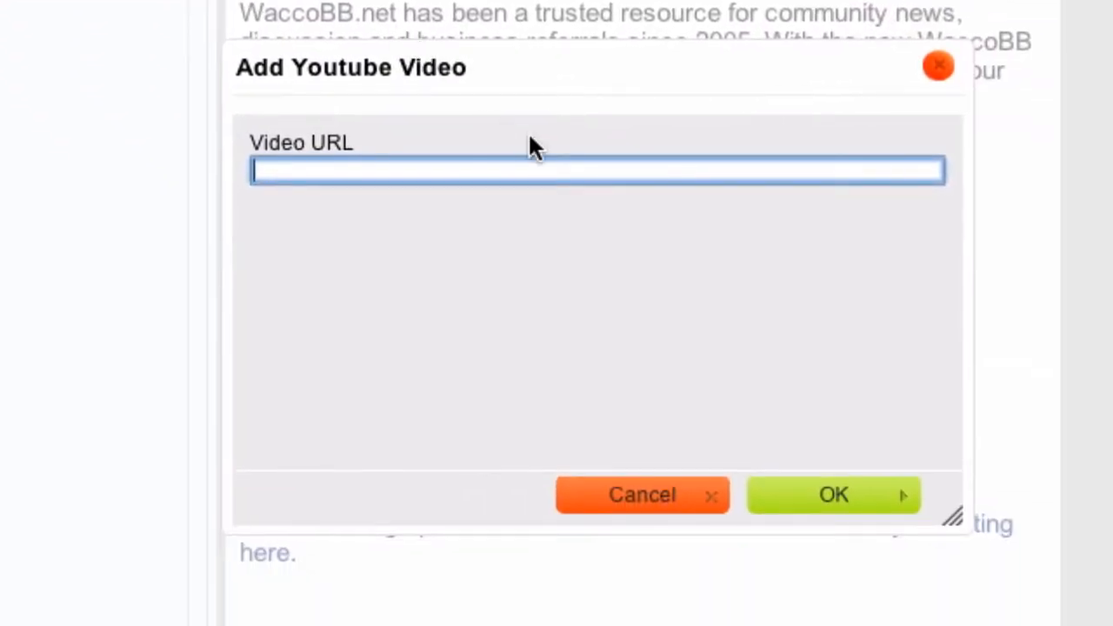
key(super+v)
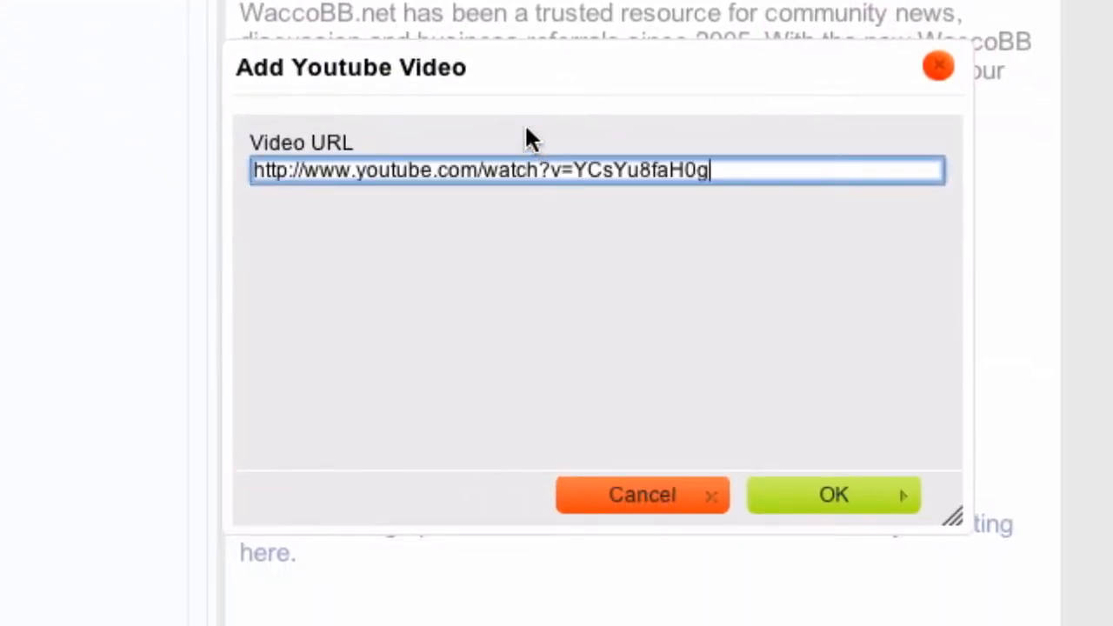
click(858, 503)
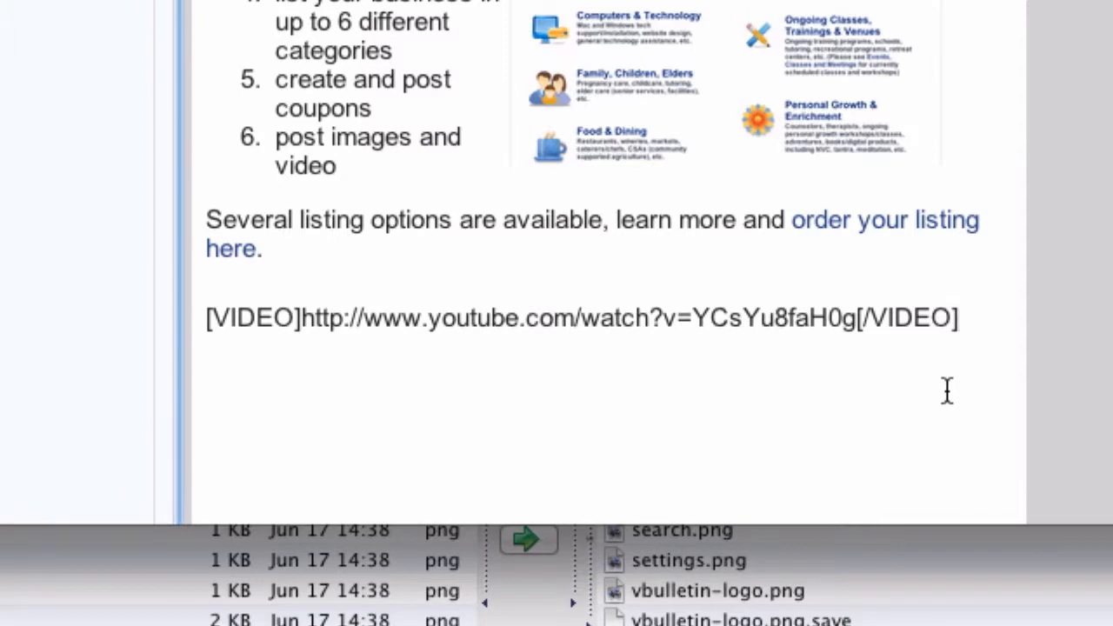
Submit the edited listing and bring up its public WaccoBB Business Directory page
scroll(947, 391, down, 5)
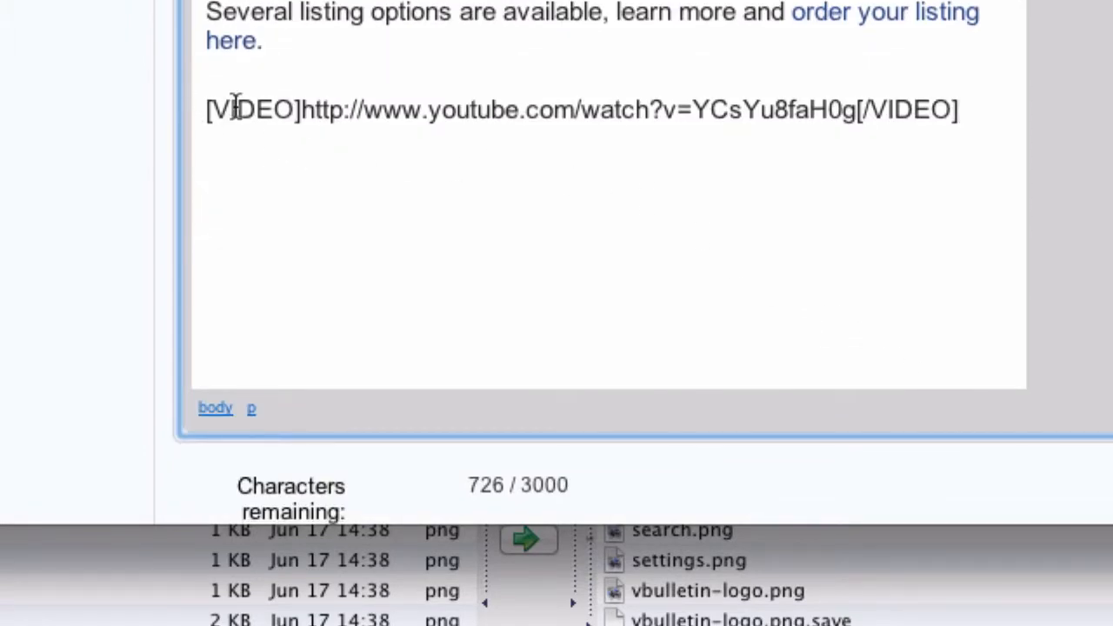
scroll(746, 273, down, 10)
scroll(731, 291, down, 15)
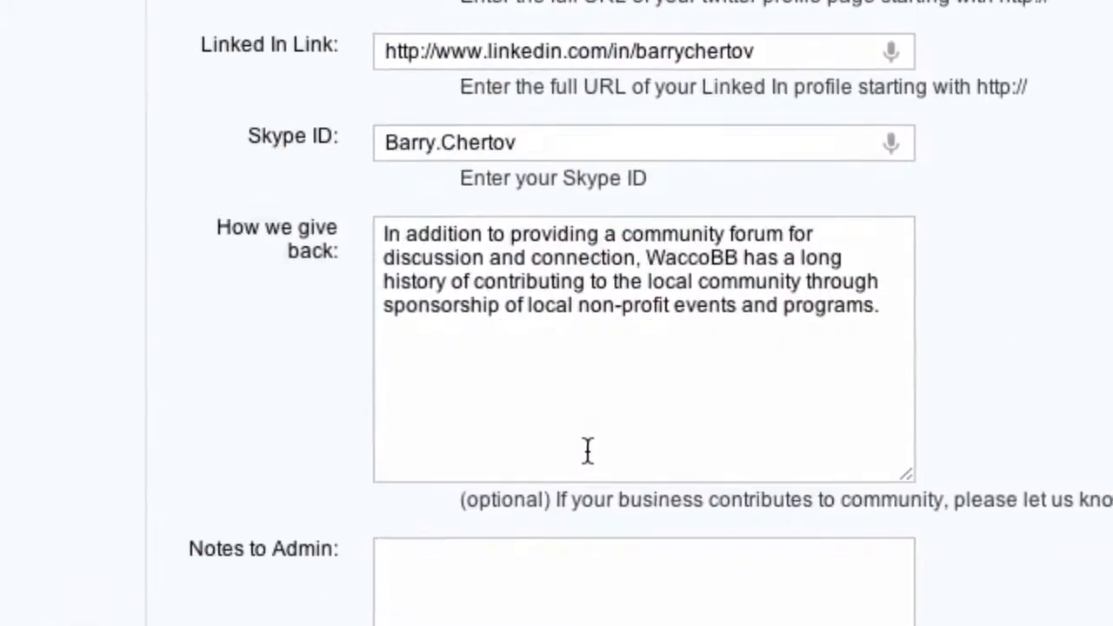
click(790, 548)
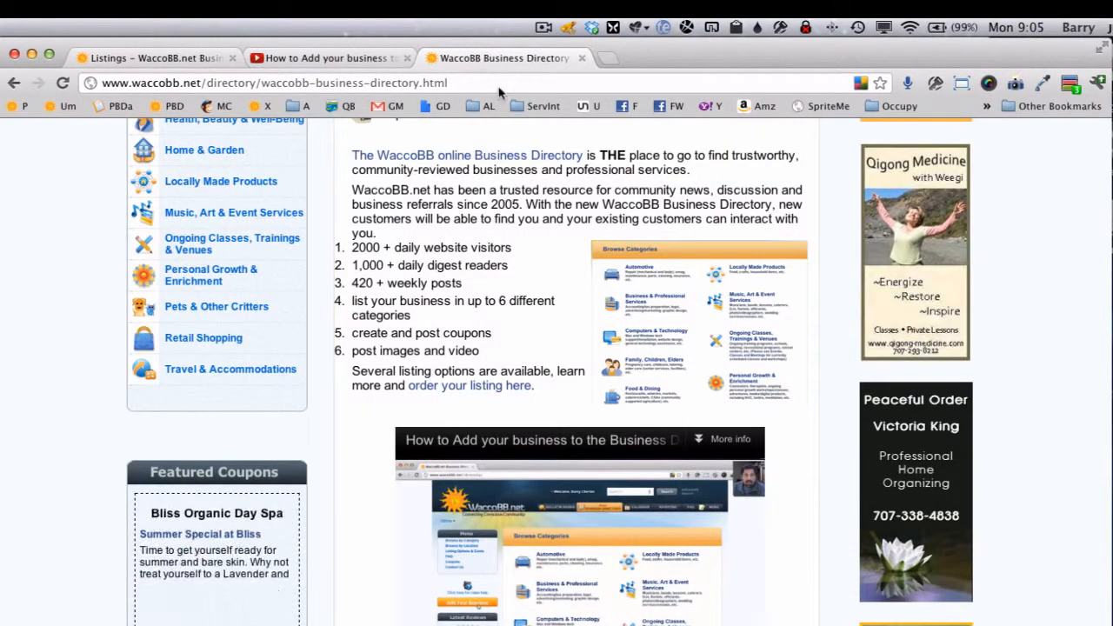
Examine the numbered list, image and embedded video on the public listing page, and briefly play the video
scroll(620, 298, down, 1)
scroll(620, 298, up, 5)
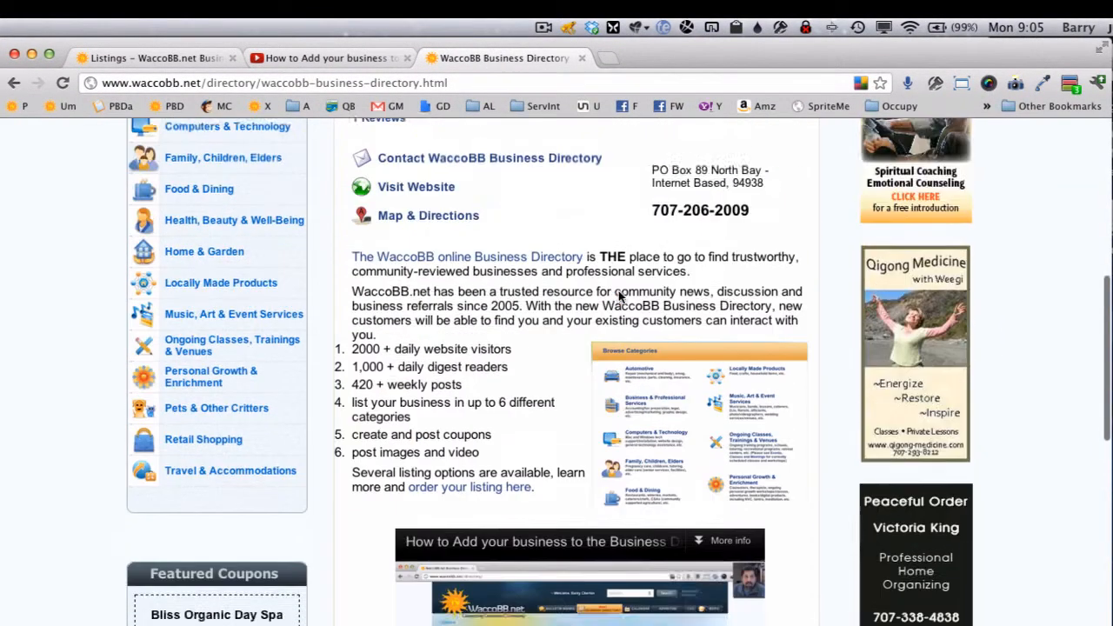
scroll(619, 298, up, 2)
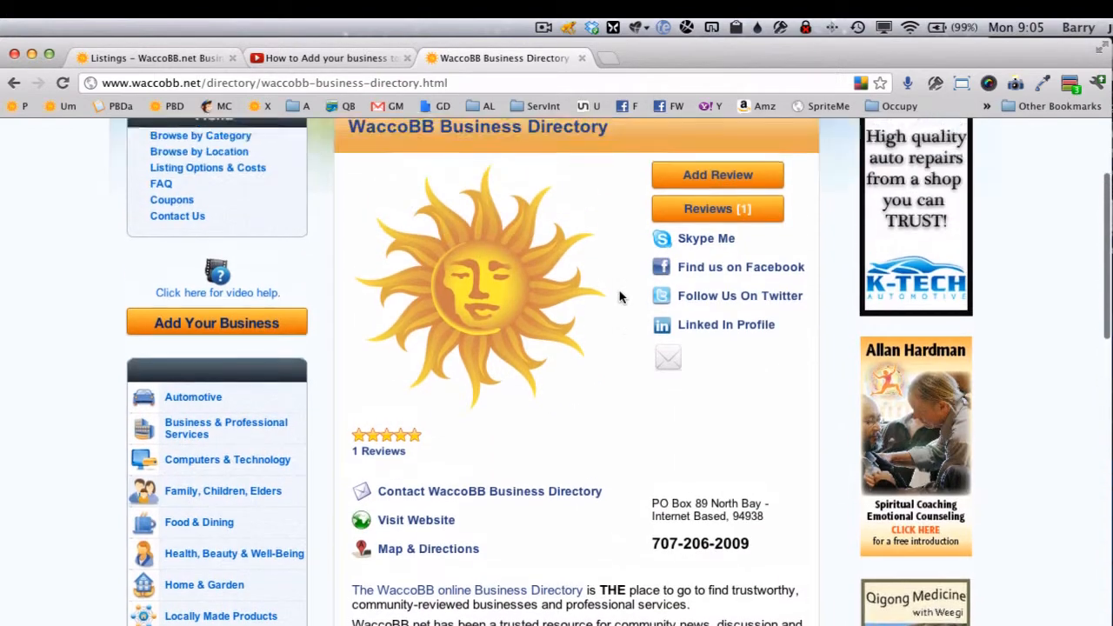
scroll(620, 298, down, 7)
scroll(619, 297, down, 1)
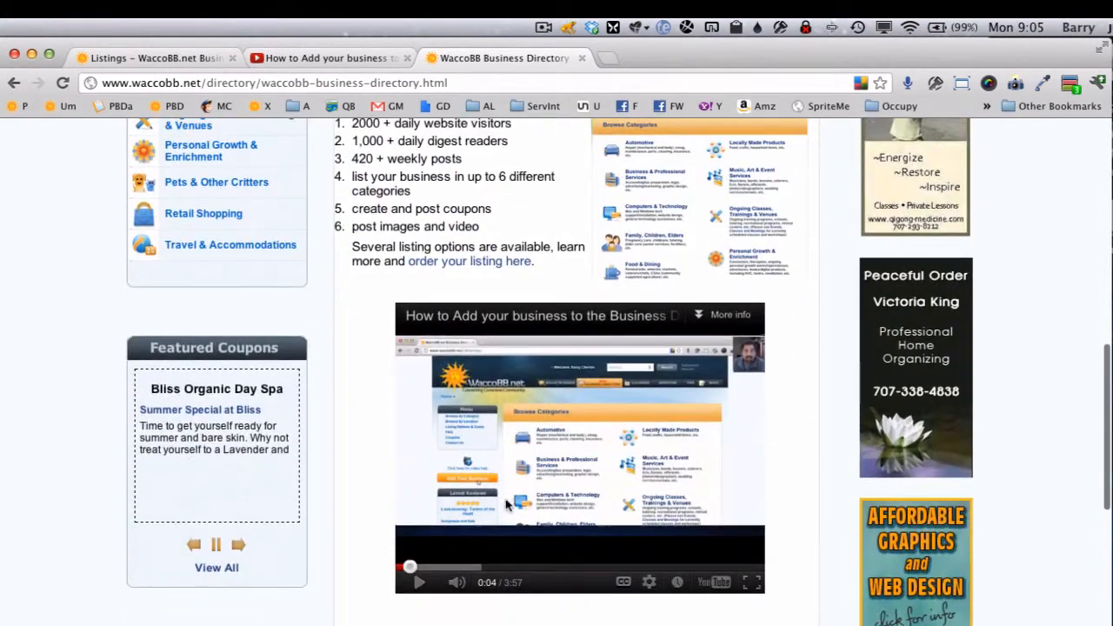
click(418, 582)
click(420, 585)
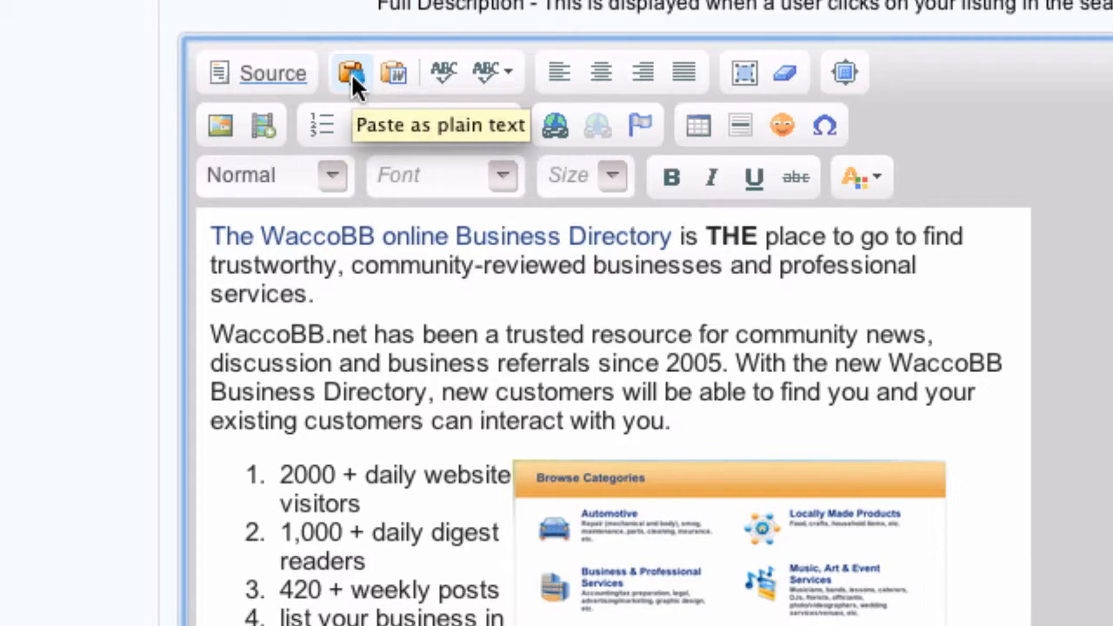
Open the paste as plain text and paste from Word dialogs for the description, cancelling each without pasting anything
click(350, 71)
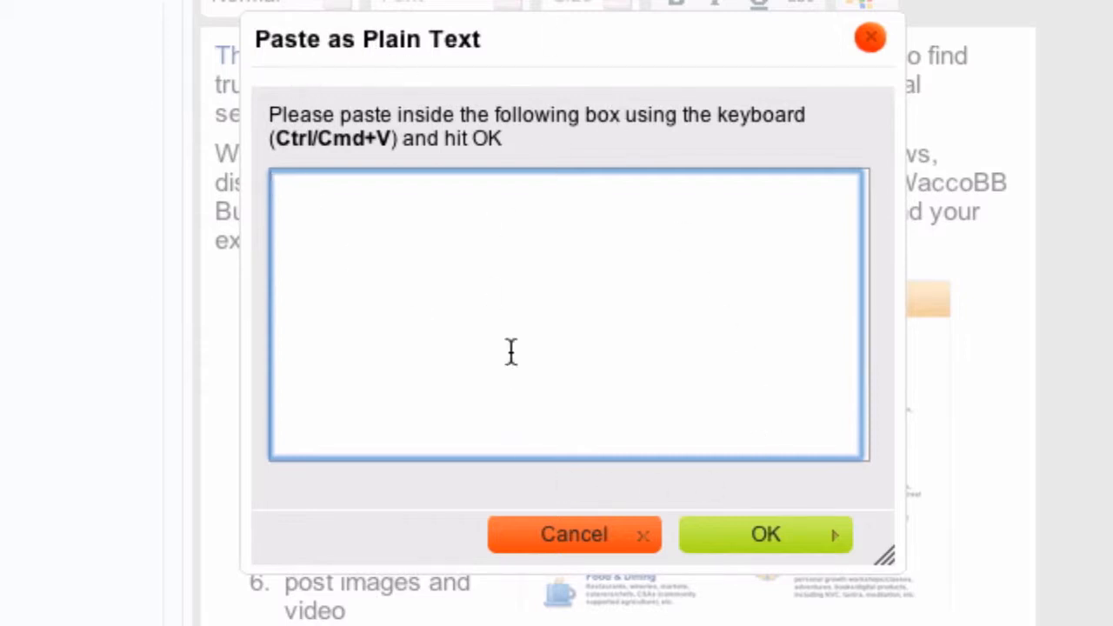
click(574, 535)
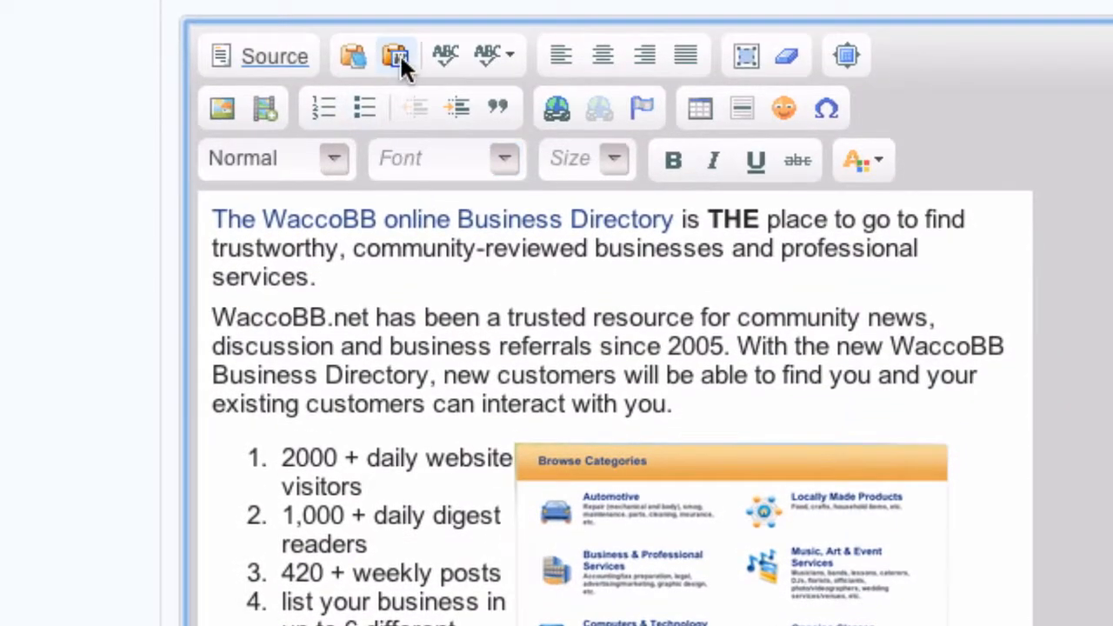
click(399, 53)
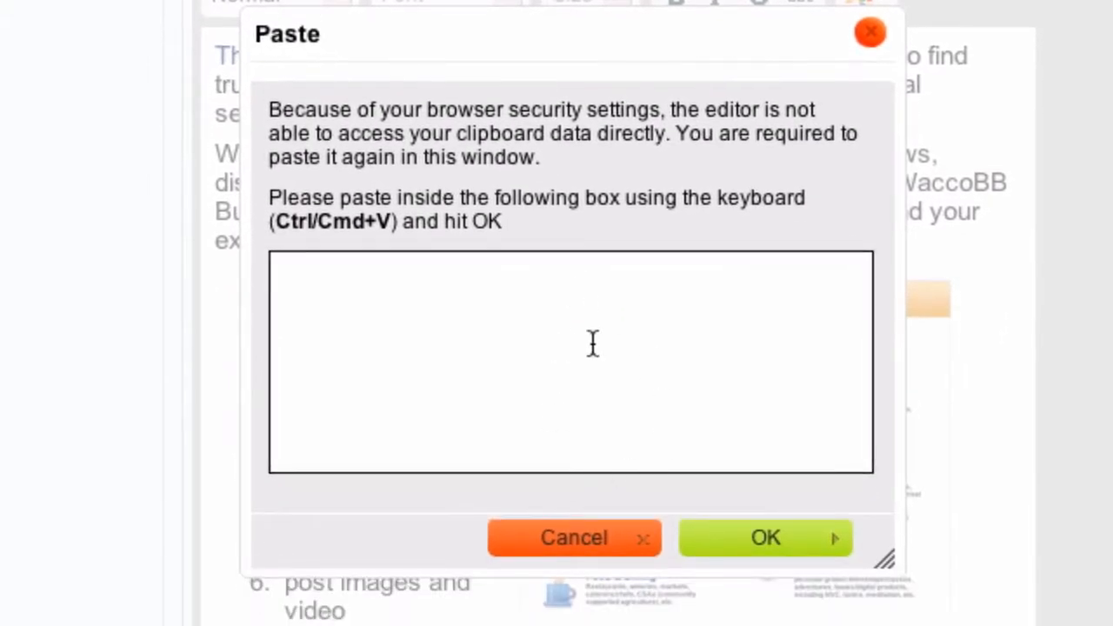
click(565, 542)
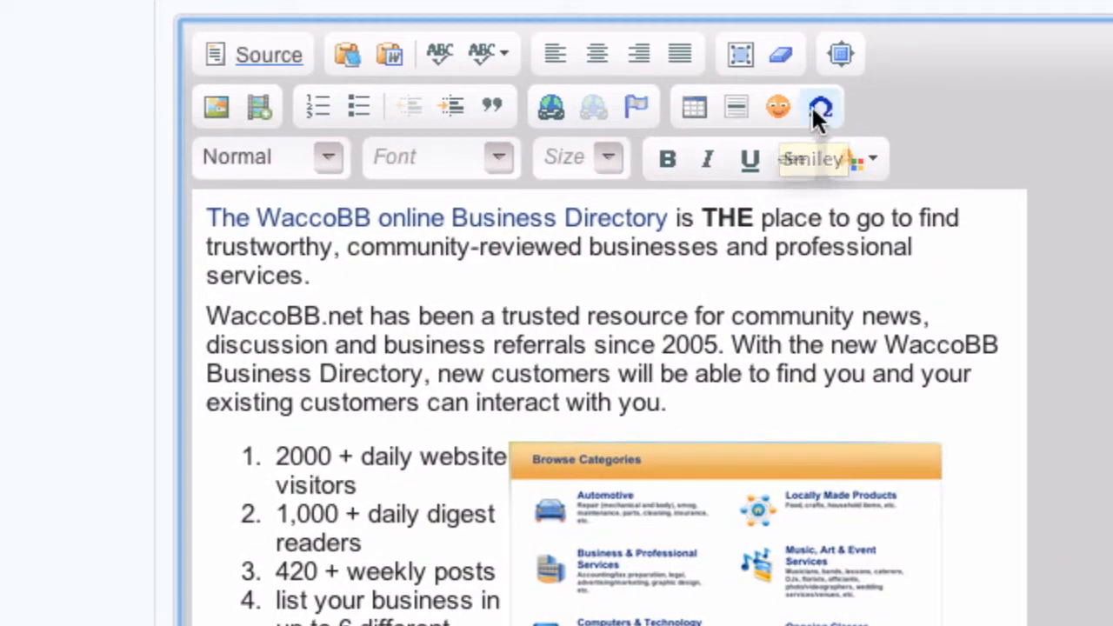
Look through the special characters available for the description and close the palette without inserting one
click(820, 106)
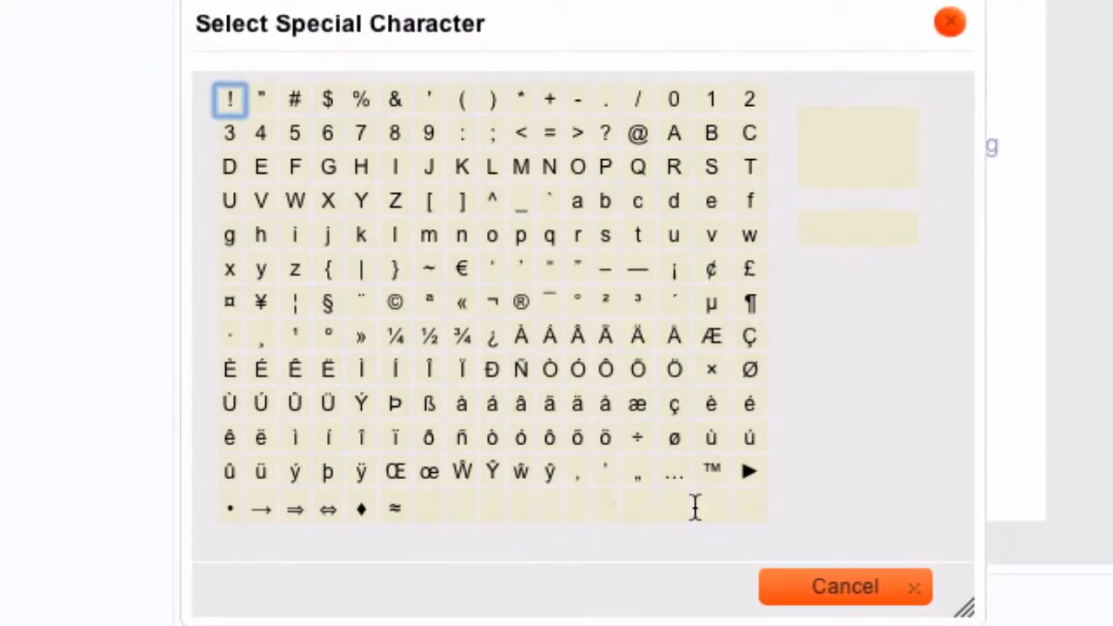
click(859, 587)
scroll(867, 356, up, 10)
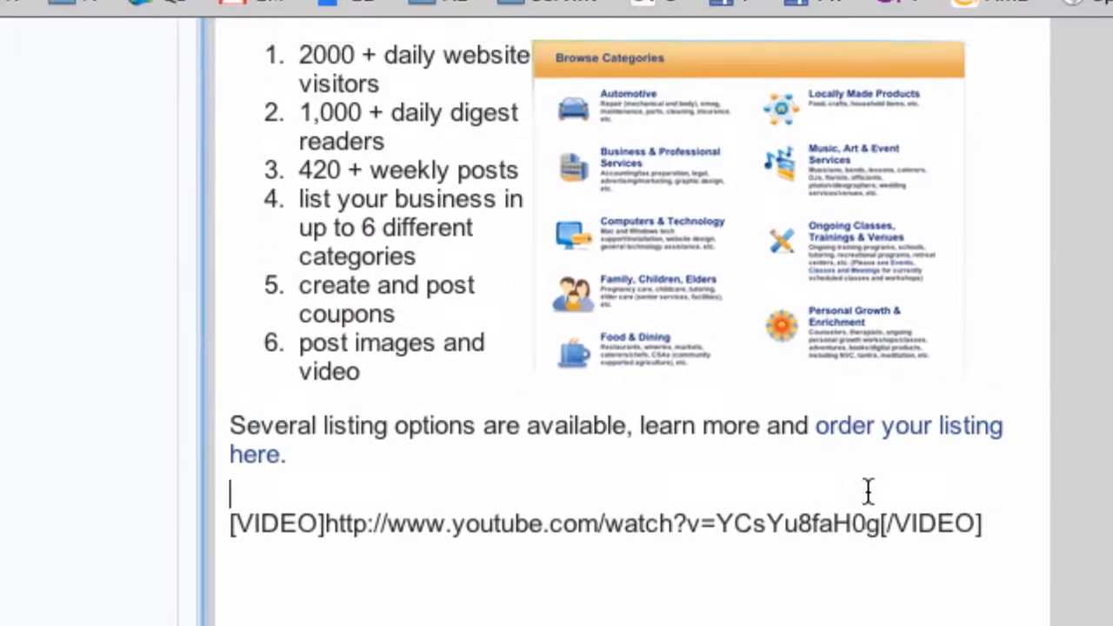